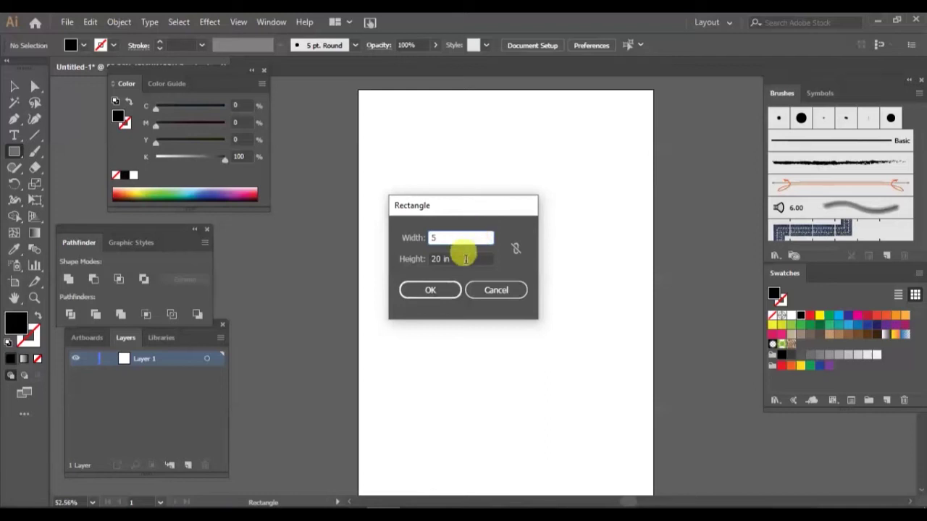
- Create a 5 × 5 in square, move it near the top, fill it red, and start rotating it
{"action": "type", "text": "5"}
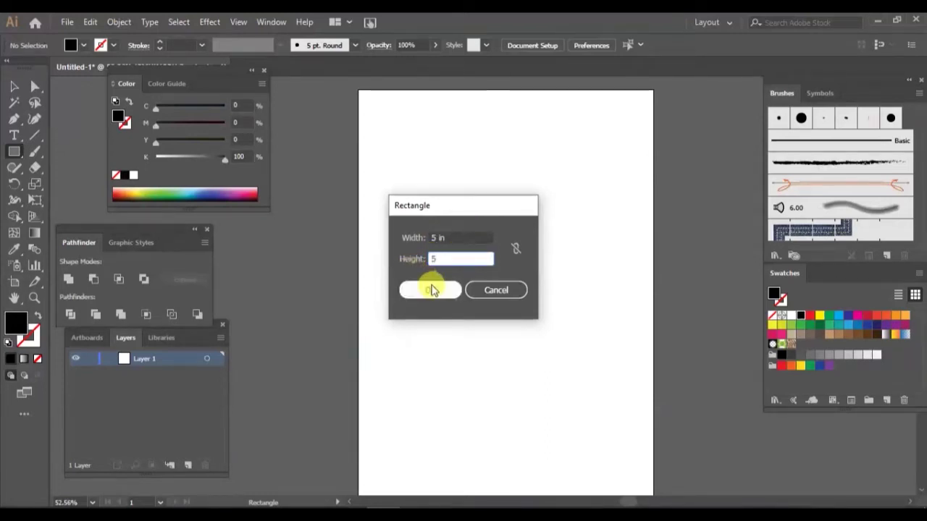
{"action": "left_click", "coordinate": [428, 287]}
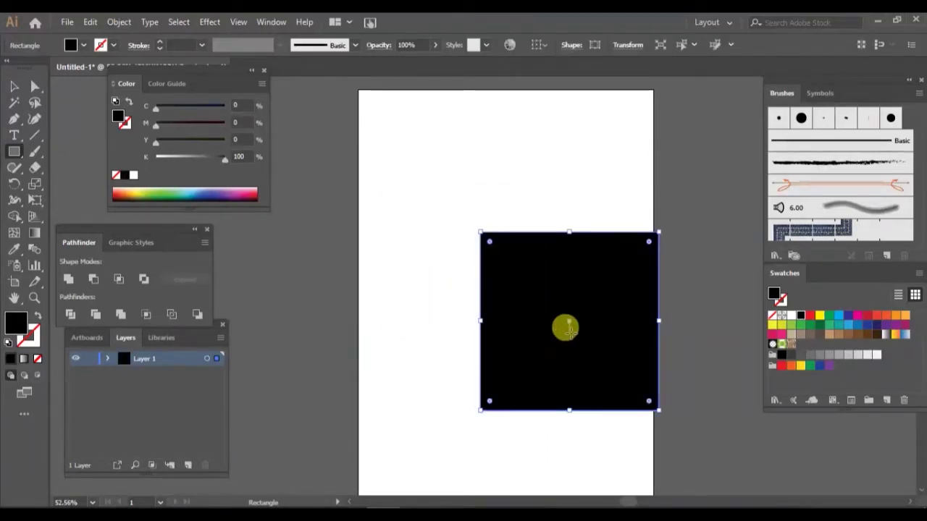
{"action": "key", "text": "v"}
{"action": "left_click_drag", "start_coordinate": [566, 328], "coordinate": [499, 283]}
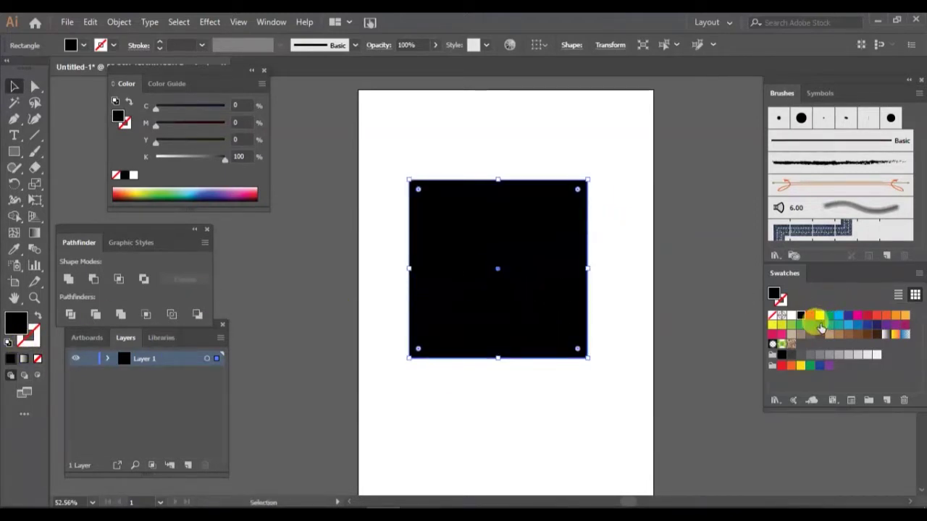
{"action": "left_click", "coordinate": [810, 316]}
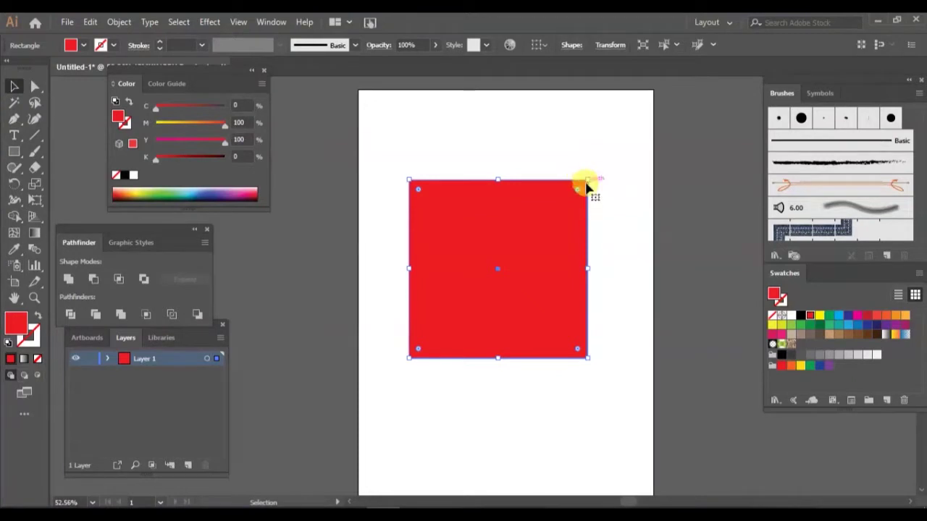
{"action": "left_click_drag", "start_coordinate": [586, 181], "coordinate": [603, 246]}
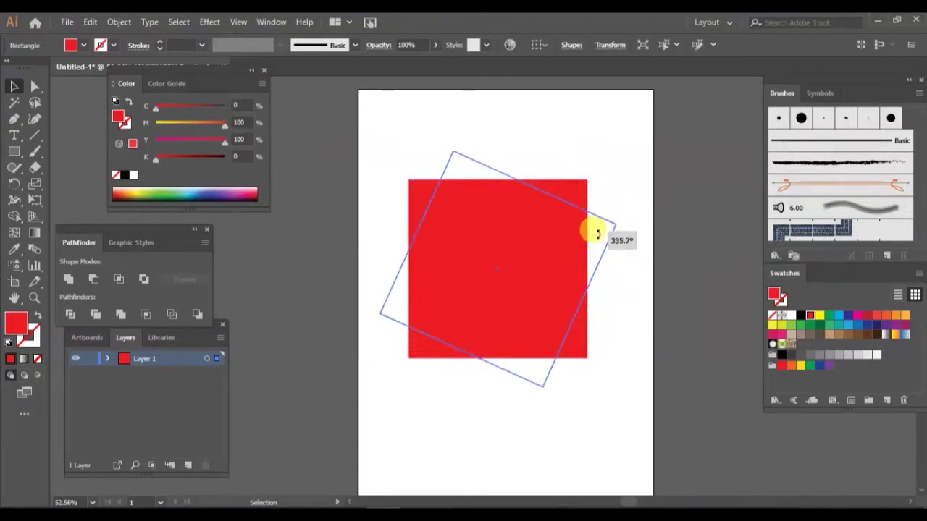
- Undo the stray rotation, then turn the red square 315° so it stands on a corner
{"action": "left_click_drag", "start_coordinate": [604, 246], "coordinate": [612, 259]}
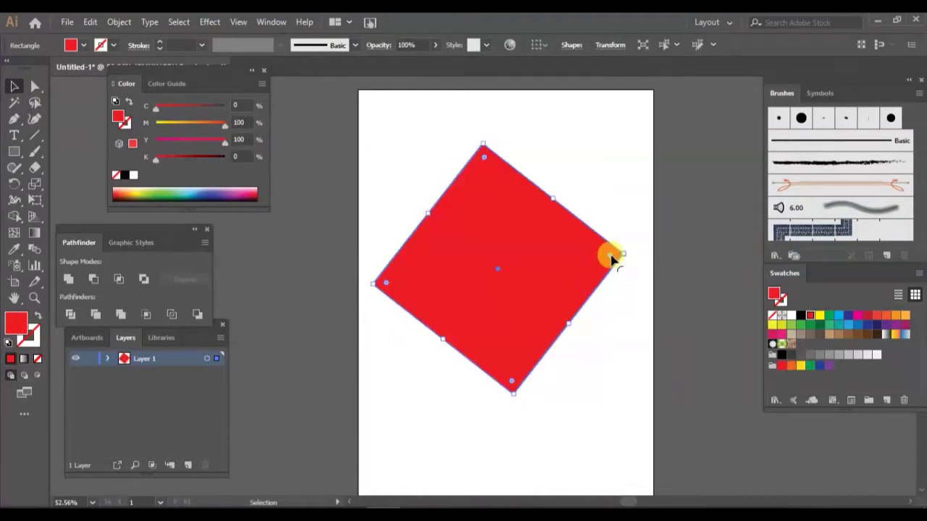
{"action": "key", "text": "ctrl+z"}
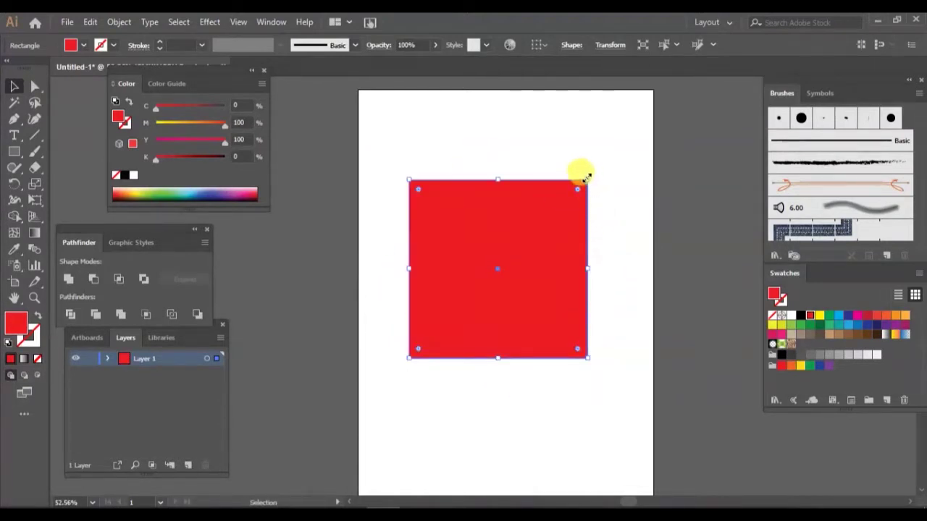
{"action": "left_click_drag", "start_coordinate": [582, 174], "coordinate": [616, 270]}
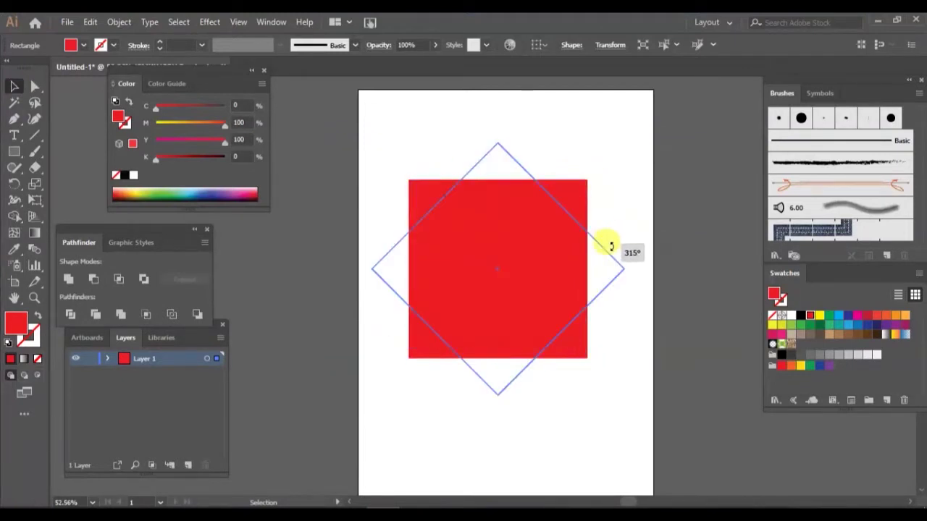
{"action": "left_click_drag", "start_coordinate": [616, 270], "coordinate": [618, 272]}
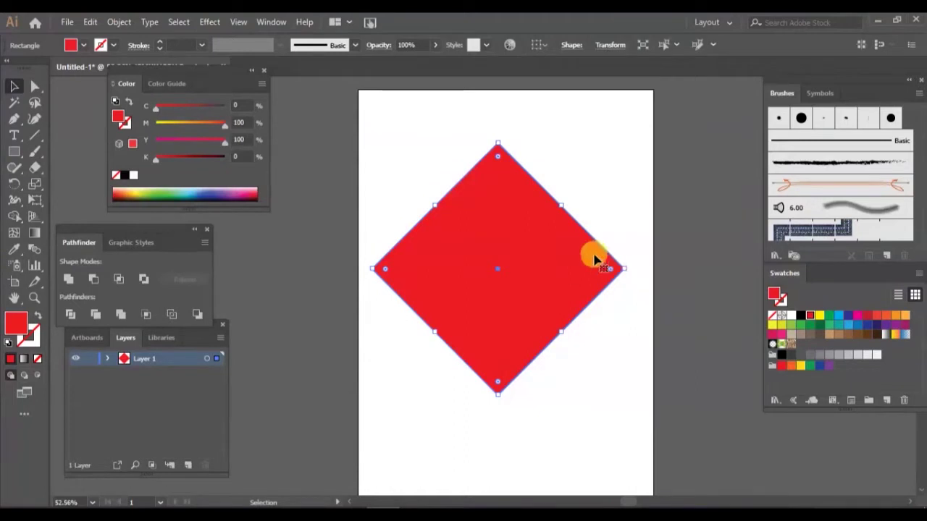
{"action": "left_click", "coordinate": [13, 135]}
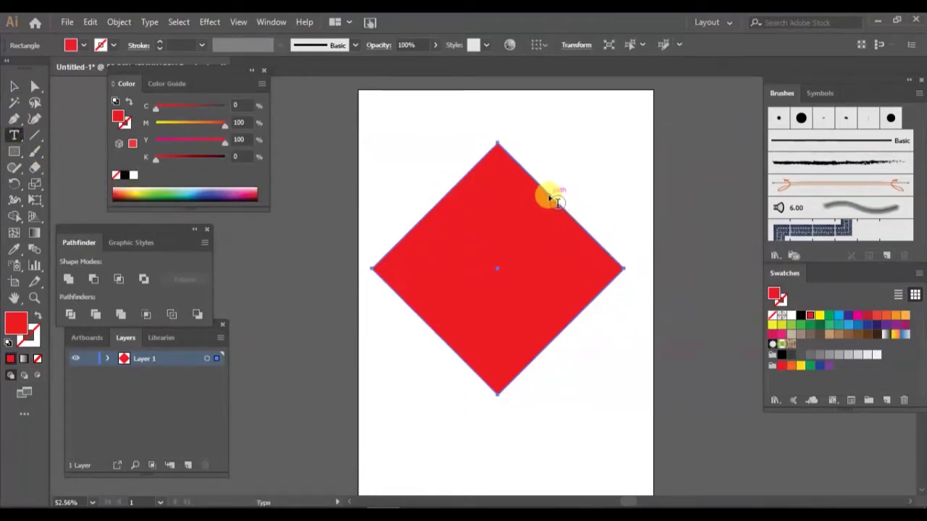
{"action": "left_click", "coordinate": [14, 118]}
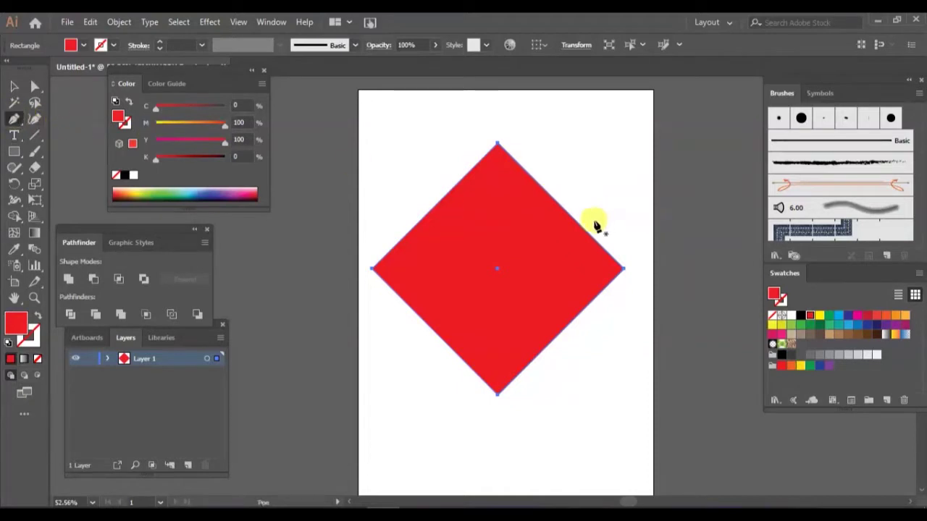
- Curve the diamond's top-right and top-left edges outward into lobes, then move the heart down
{"action": "mouse_move", "coordinate": [566, 214]}
{"action": "left_mouse_down"}
{"action": "mouse_move", "coordinate": [629, 152]}
{"action": "mouse_move", "coordinate": [631, 138]}
{"action": "left_mouse_up"}
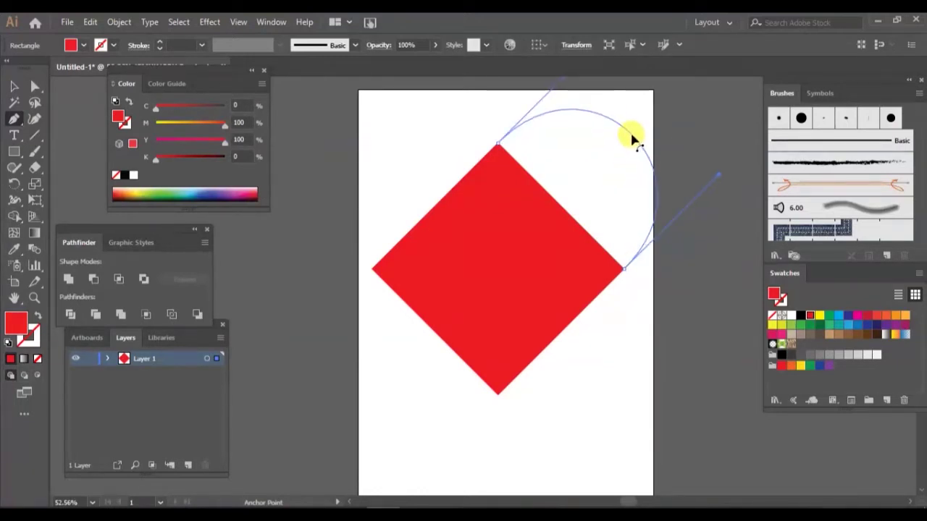
{"action": "left_click_drag", "start_coordinate": [631, 137], "coordinate": [631, 138]}
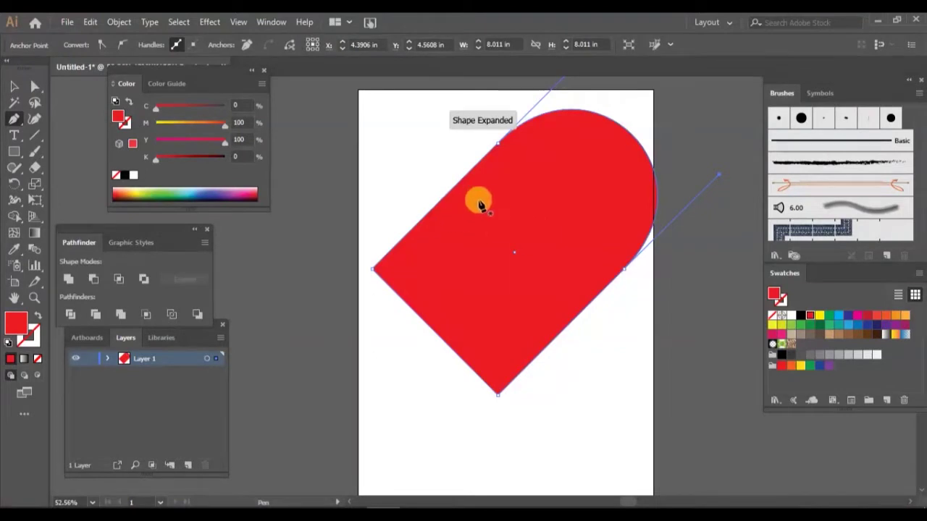
{"action": "left_click_drag", "start_coordinate": [450, 187], "coordinate": [367, 120]}
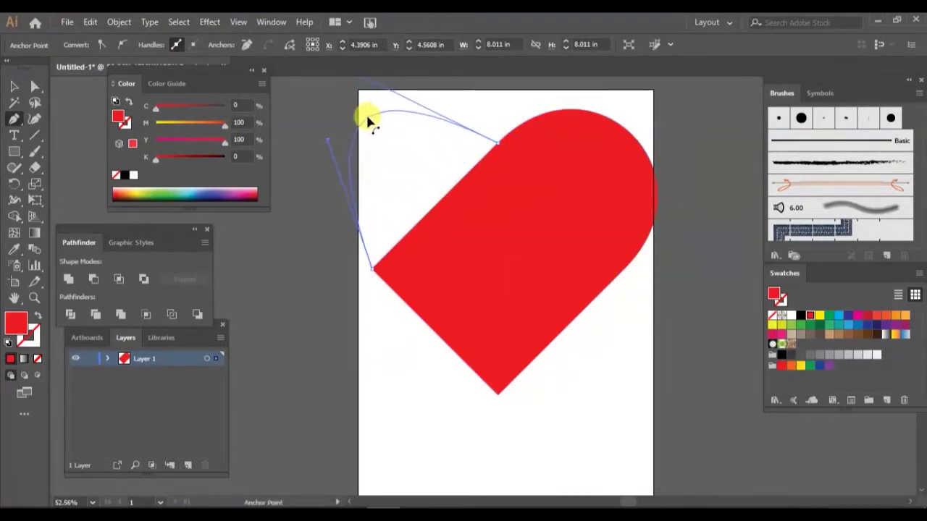
{"action": "left_click_drag", "start_coordinate": [367, 120], "coordinate": [372, 133]}
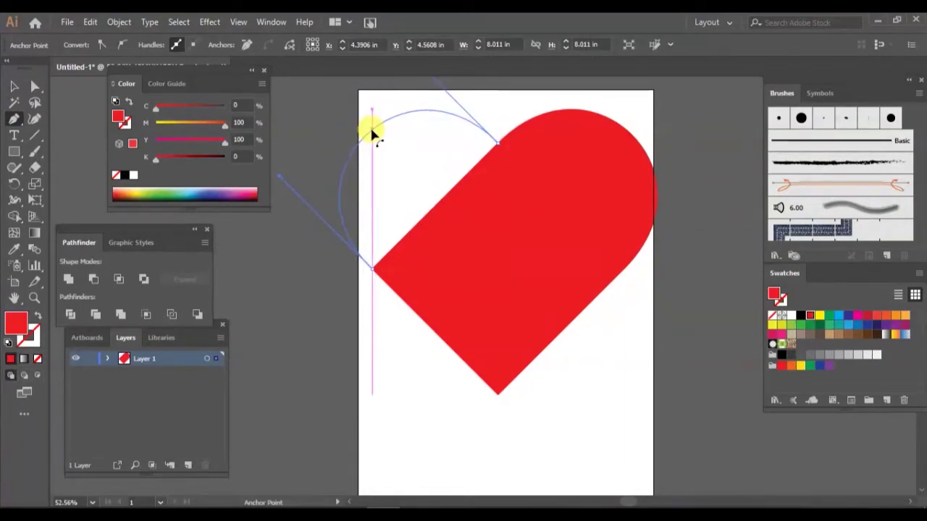
{"action": "left_click_drag", "start_coordinate": [371, 135], "coordinate": [373, 135]}
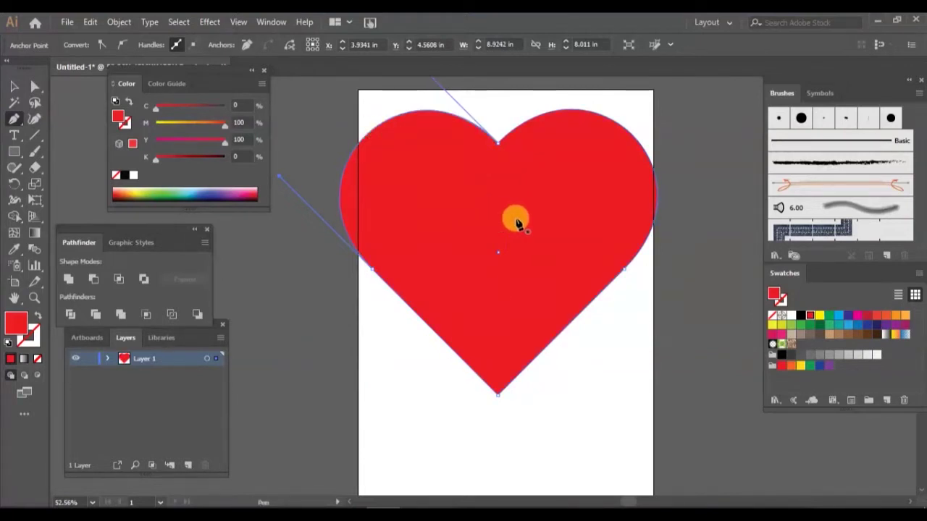
{"action": "key", "text": "v"}
{"action": "left_click_drag", "start_coordinate": [603, 177], "coordinate": [608, 256]}
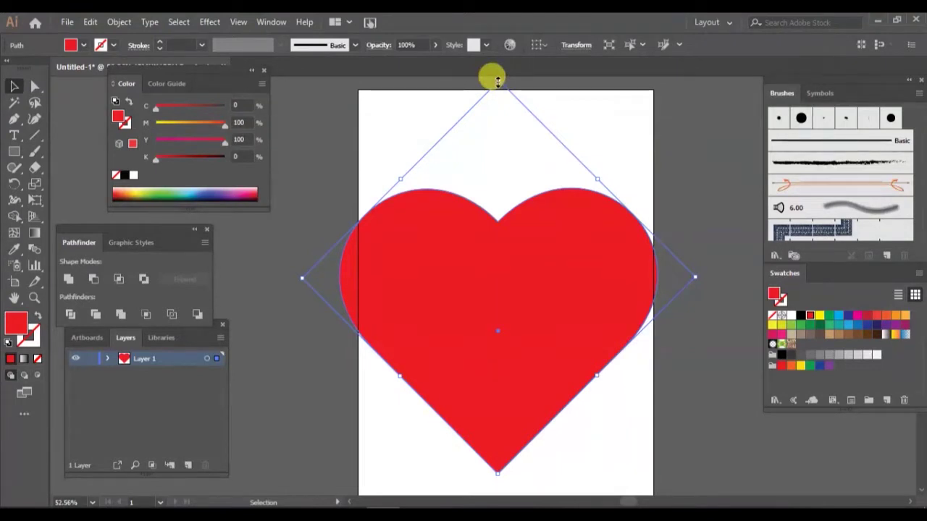
- Scale the heart down, move it to the upper centre of the page, and deselect it
{"action": "mouse_move", "coordinate": [302, 280]}
{"action": "left_mouse_down"}
{"action": "mouse_move", "coordinate": [354, 278]}
{"action": "mouse_move", "coordinate": [414, 302]}
{"action": "mouse_move", "coordinate": [442, 296]}
{"action": "left_mouse_up"}
{"action": "mouse_move", "coordinate": [593, 316]}
{"action": "left_mouse_down"}
{"action": "mouse_move", "coordinate": [484, 248]}
{"action": "mouse_move", "coordinate": [512, 248]}
{"action": "left_mouse_up"}
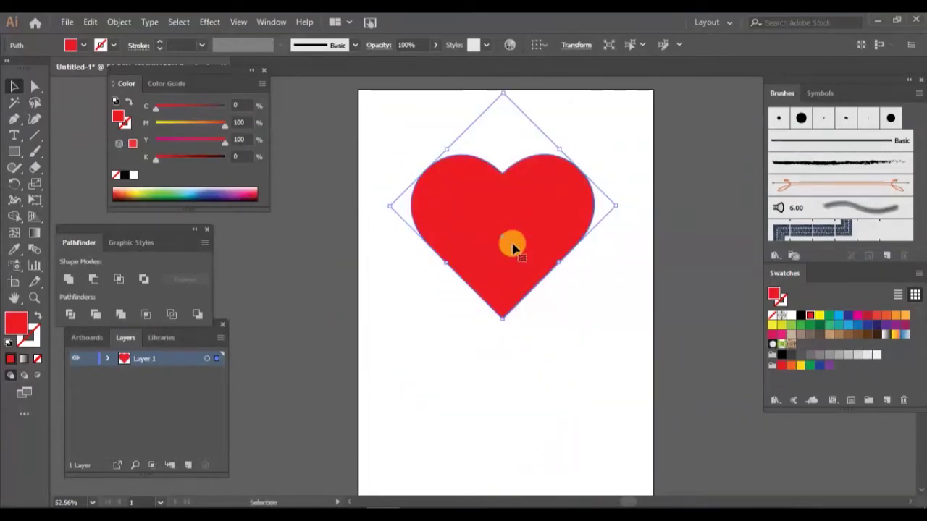
{"action": "left_click", "coordinate": [624, 322]}
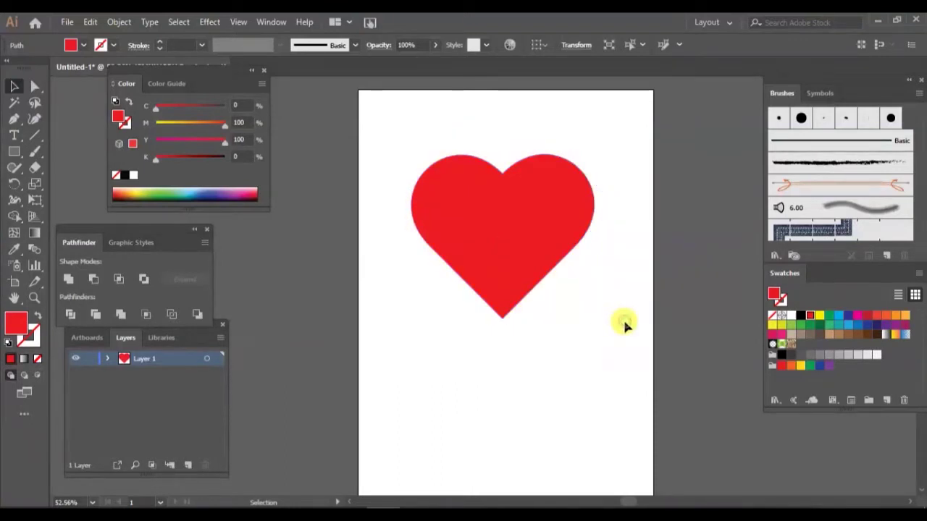
{"action": "left_click", "coordinate": [13, 119]}
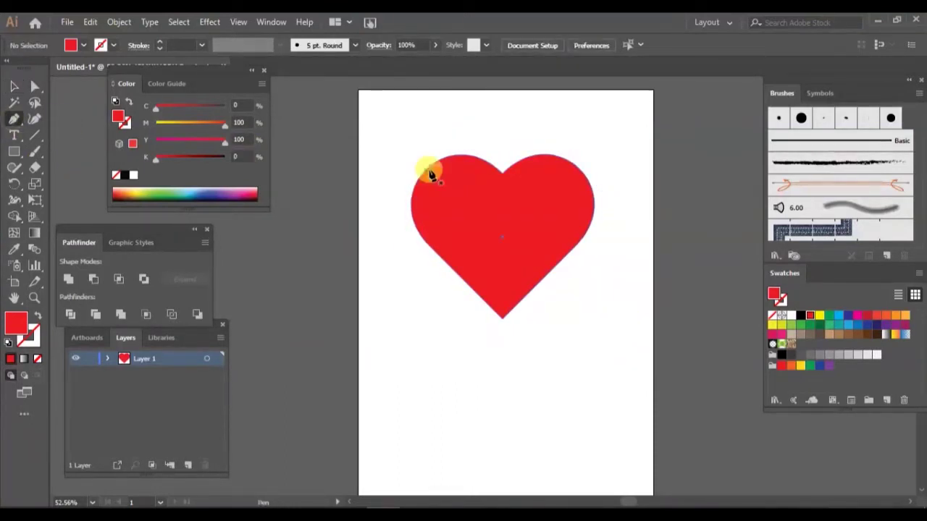
- Draw a curved open path with no fill across the heart's upper part, past both sides
{"action": "left_click", "coordinate": [392, 186]}
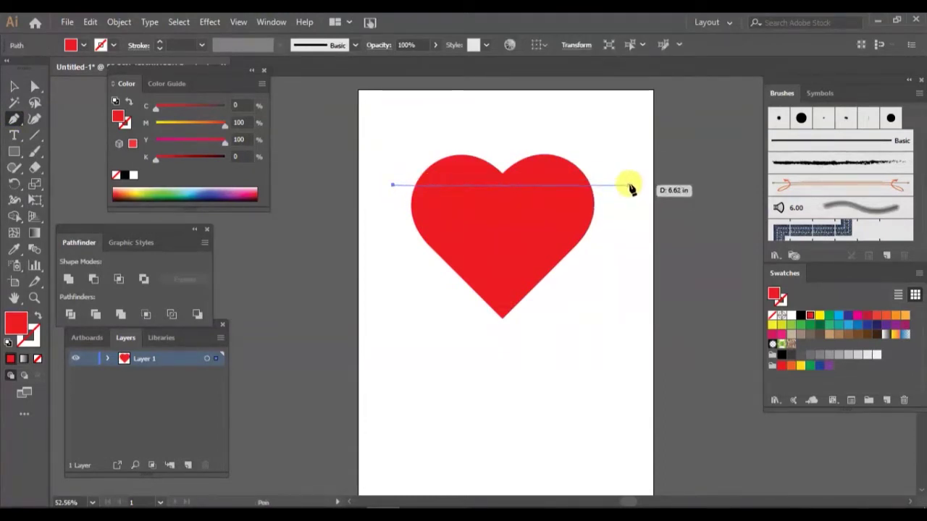
{"action": "mouse_move", "coordinate": [629, 186]}
{"action": "left_mouse_down"}
{"action": "mouse_move", "coordinate": [745, 107]}
{"action": "mouse_move", "coordinate": [736, 137]}
{"action": "left_mouse_up"}
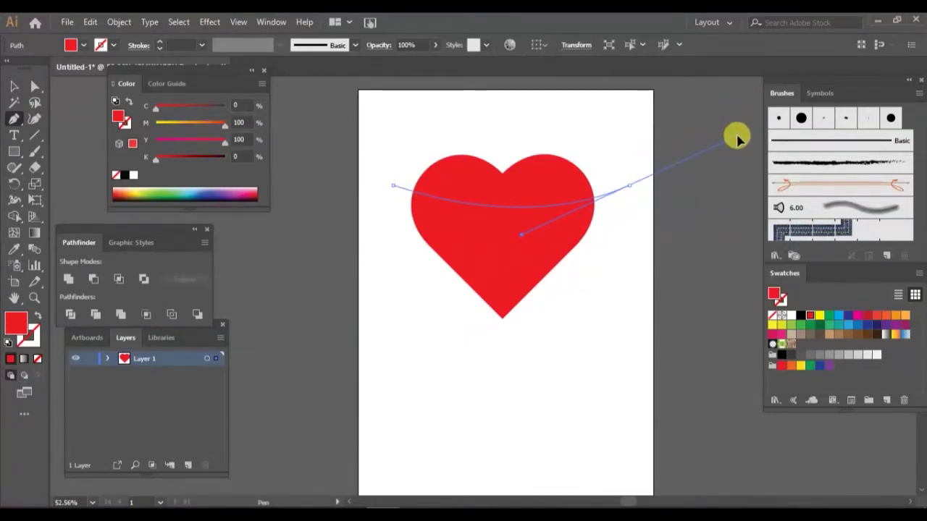
{"action": "left_click_drag", "start_coordinate": [737, 137], "coordinate": [732, 139]}
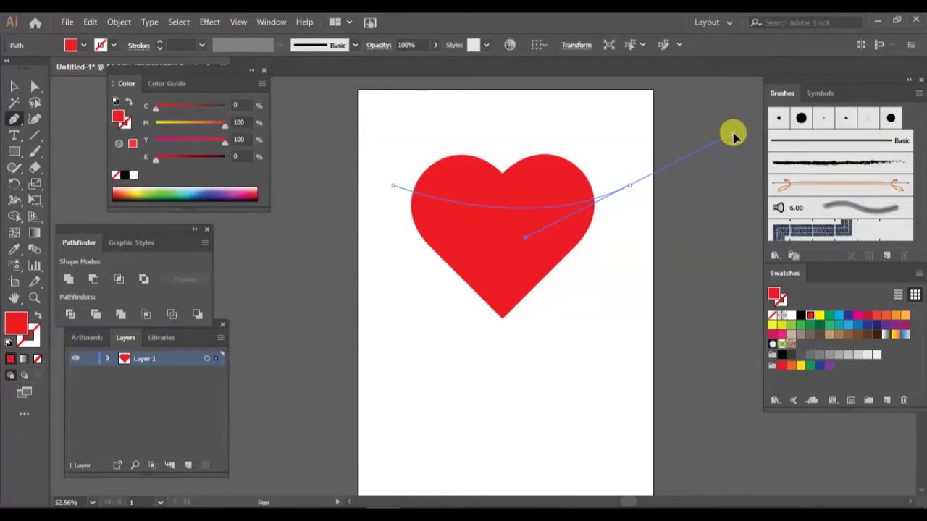
{"action": "left_click_drag", "start_coordinate": [733, 136], "coordinate": [734, 136]}
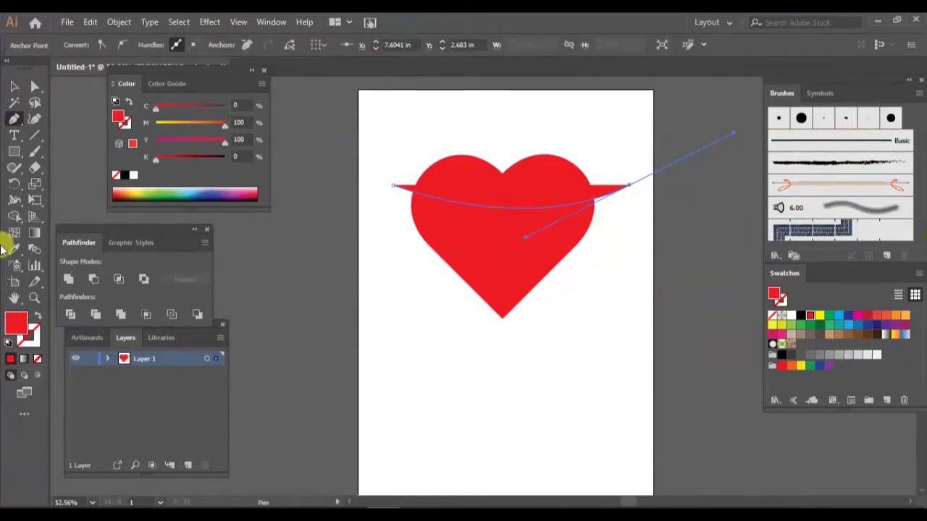
{"action": "left_click", "coordinate": [37, 360]}
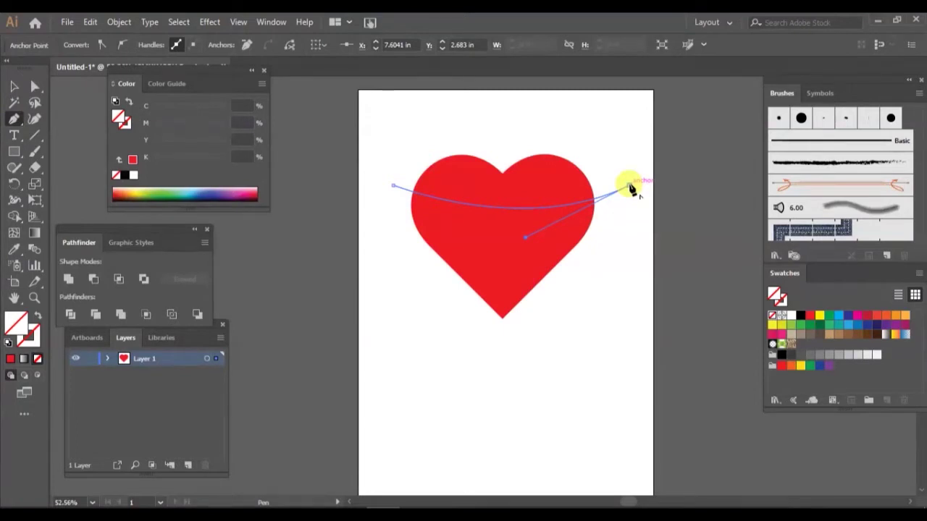
{"action": "left_click", "coordinate": [629, 187]}
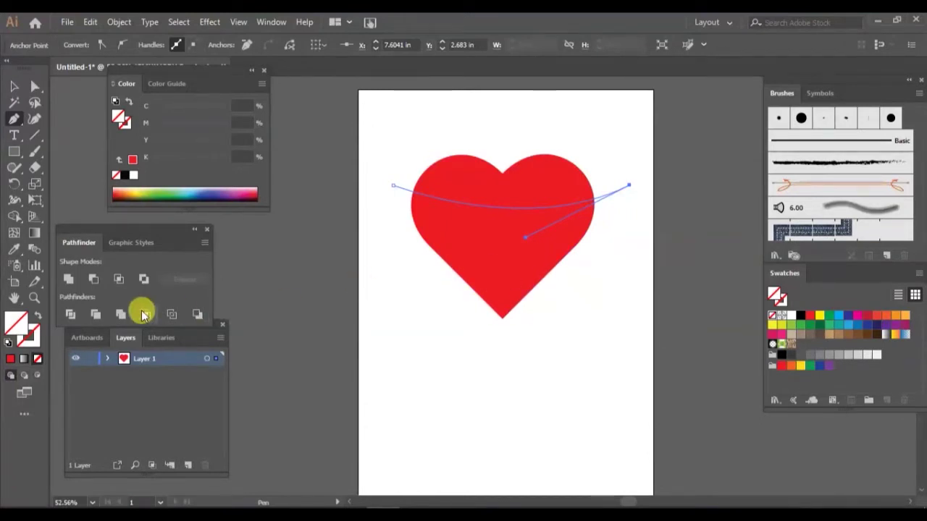
{"action": "left_click_drag", "start_coordinate": [176, 237], "coordinate": [220, 235]}
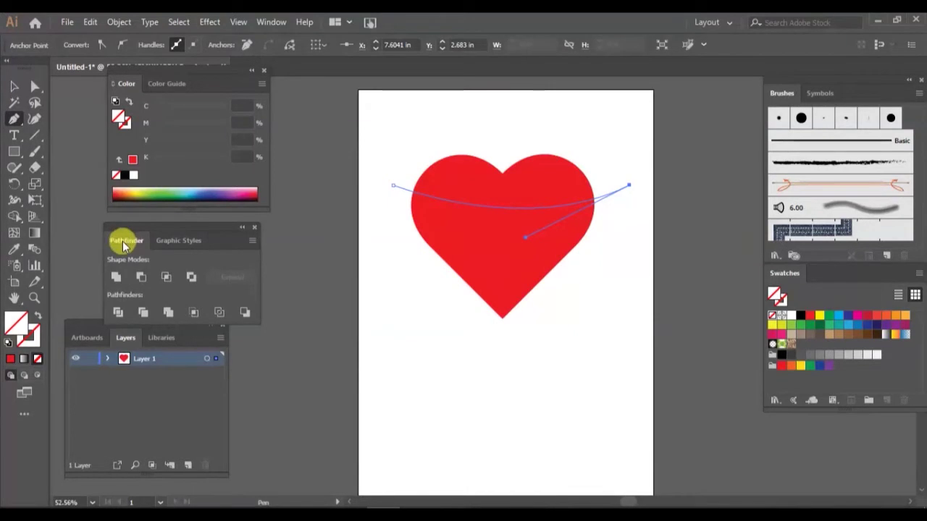
- Close and reopen the Pathfinder panel from the Window menu, then return to the Selection tool
{"action": "left_click", "coordinate": [254, 227]}
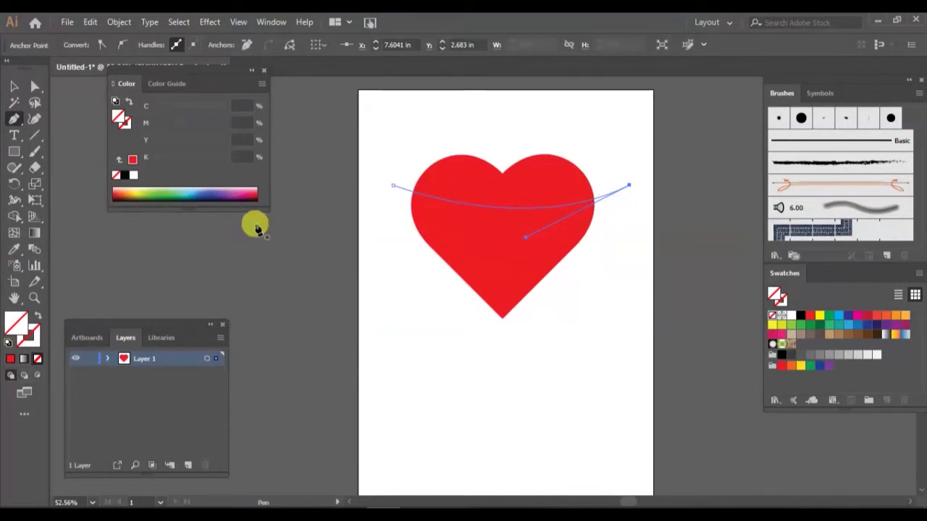
{"action": "left_click", "coordinate": [270, 22]}
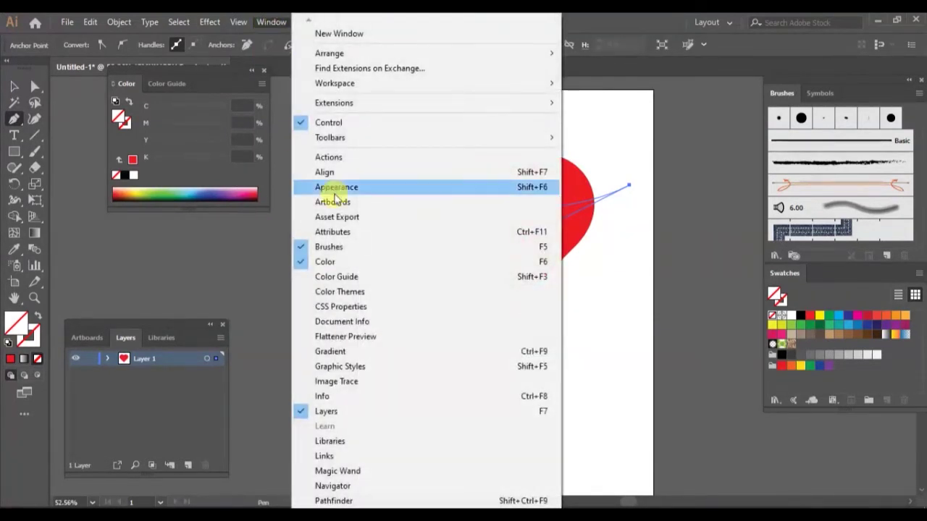
{"action": "left_click", "coordinate": [339, 501]}
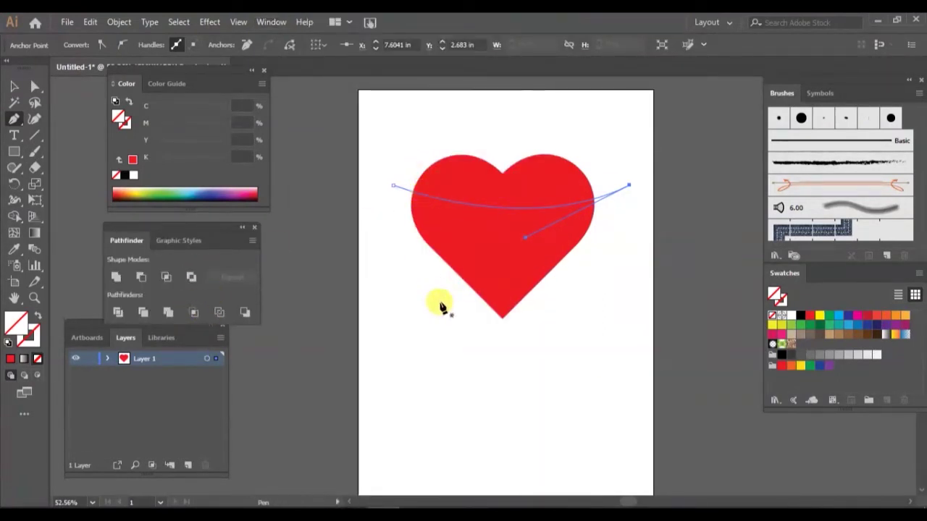
{"action": "key", "text": "v"}
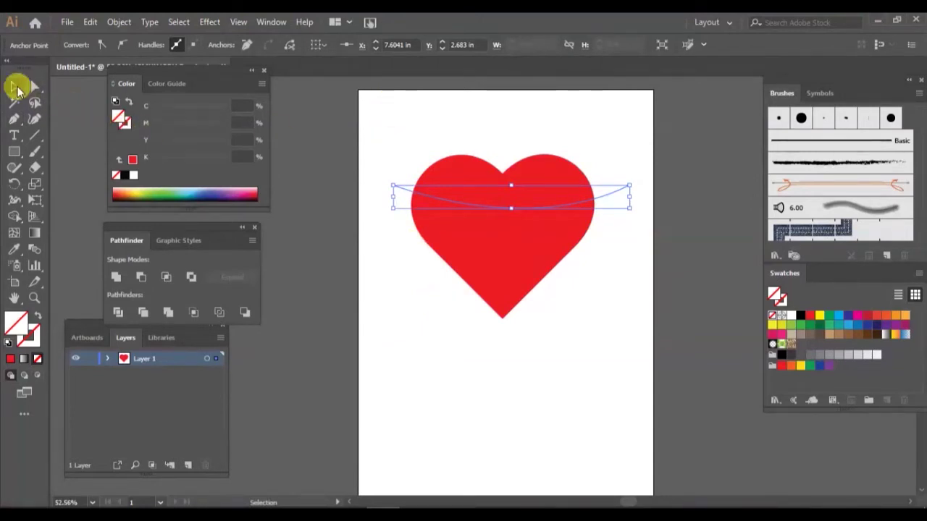
- Divide the heart along the curved line with Pathfinder, ungroup it, and check each piece
{"action": "left_click_drag", "start_coordinate": [414, 139], "coordinate": [594, 302]}
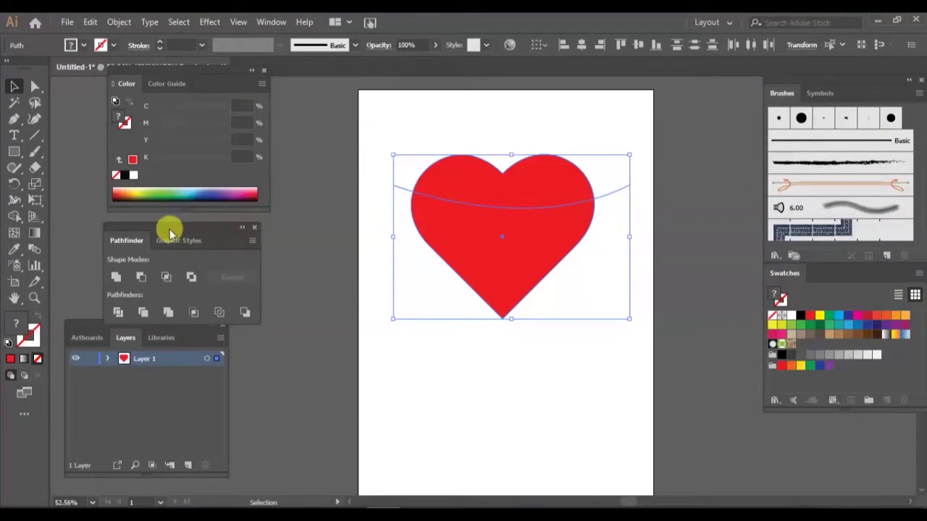
{"action": "left_click", "coordinate": [118, 312]}
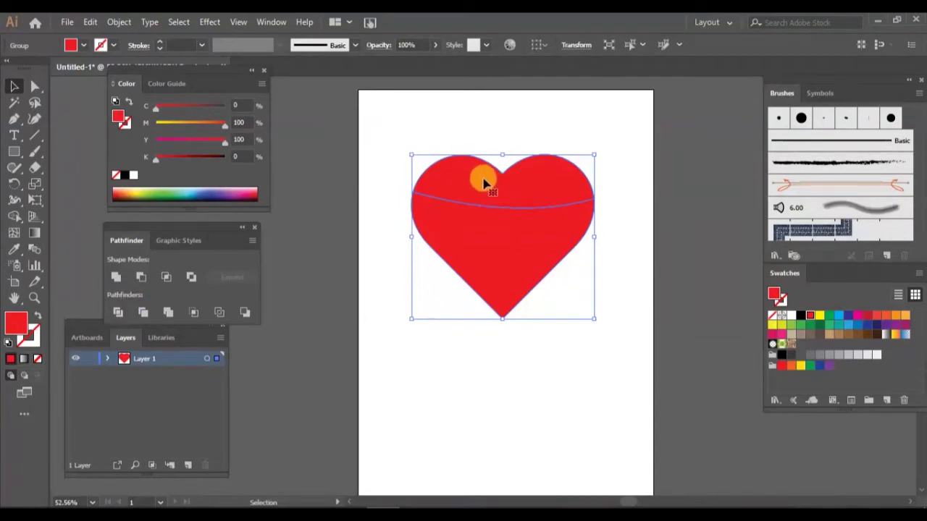
{"action": "right_click", "coordinate": [483, 183]}
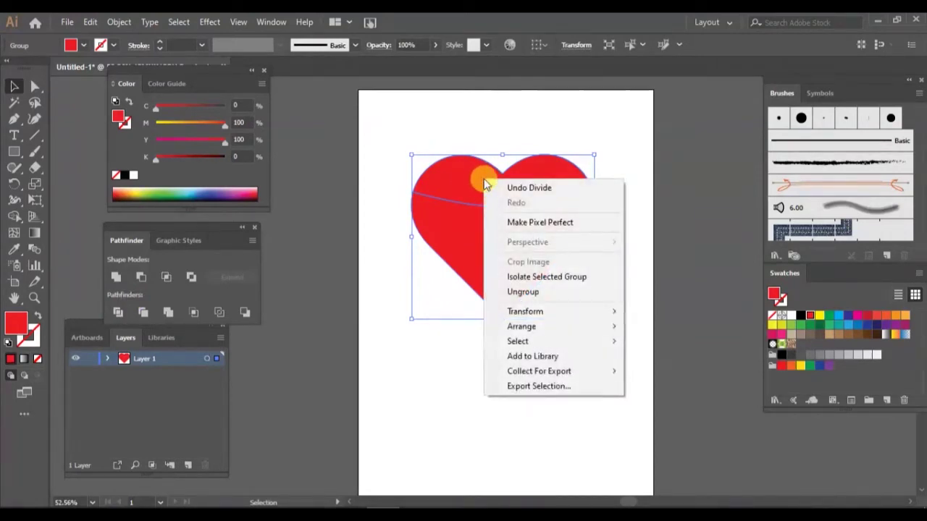
{"action": "left_click", "coordinate": [528, 294]}
{"action": "left_click", "coordinate": [561, 375]}
{"action": "left_click", "coordinate": [561, 190]}
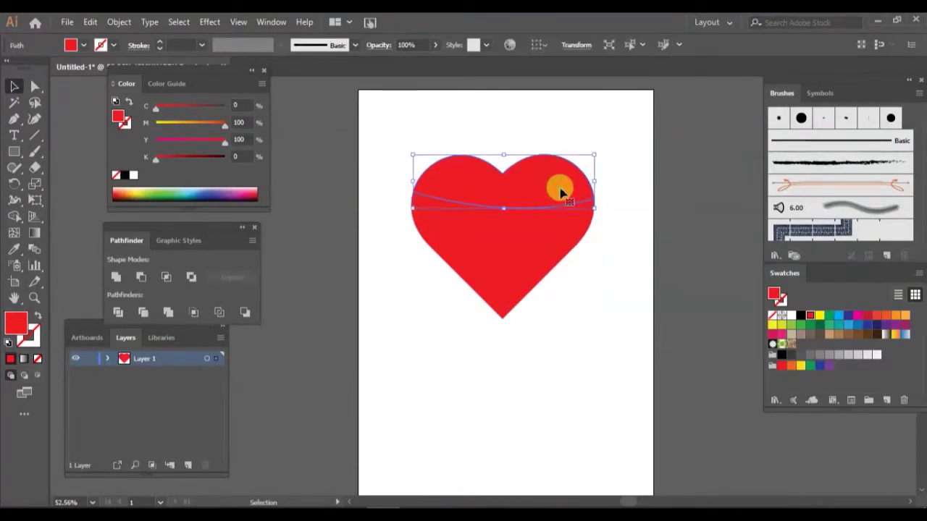
{"action": "left_click", "coordinate": [542, 249]}
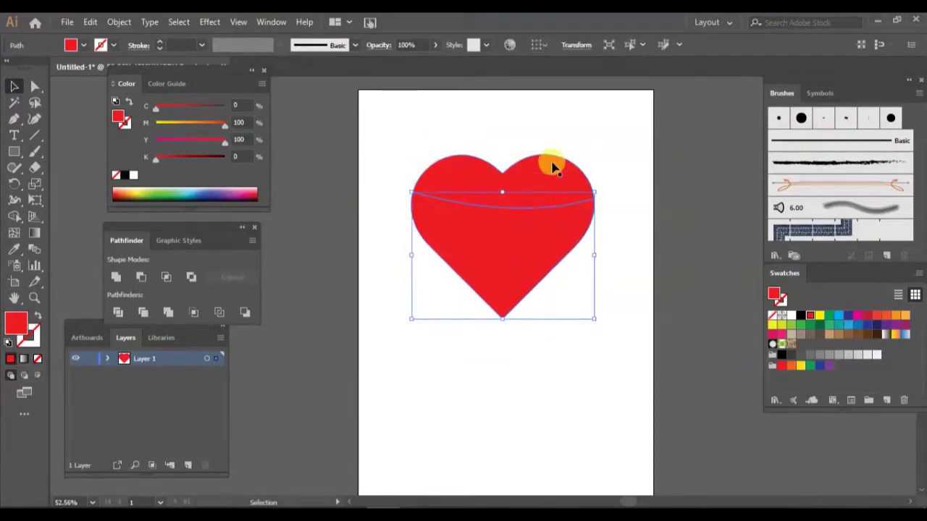
{"action": "left_click", "coordinate": [557, 387]}
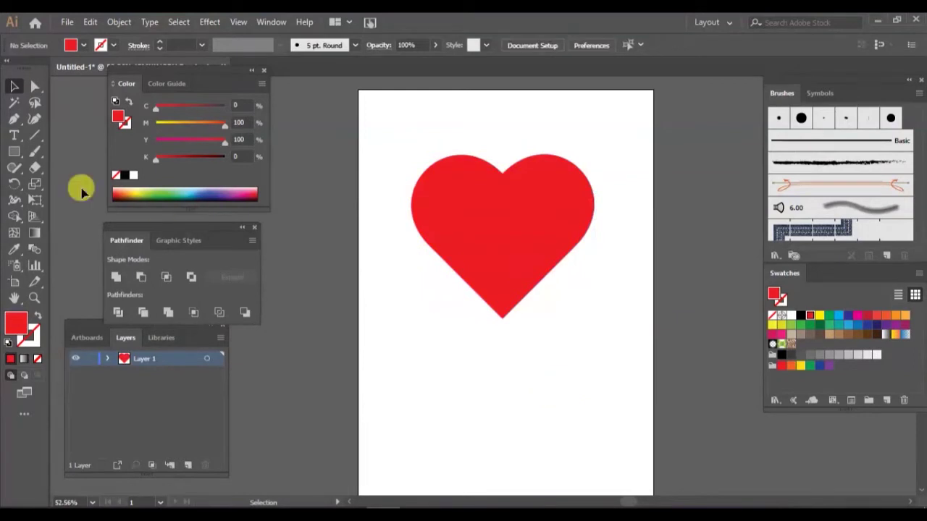
{"action": "left_click", "coordinate": [15, 136]}
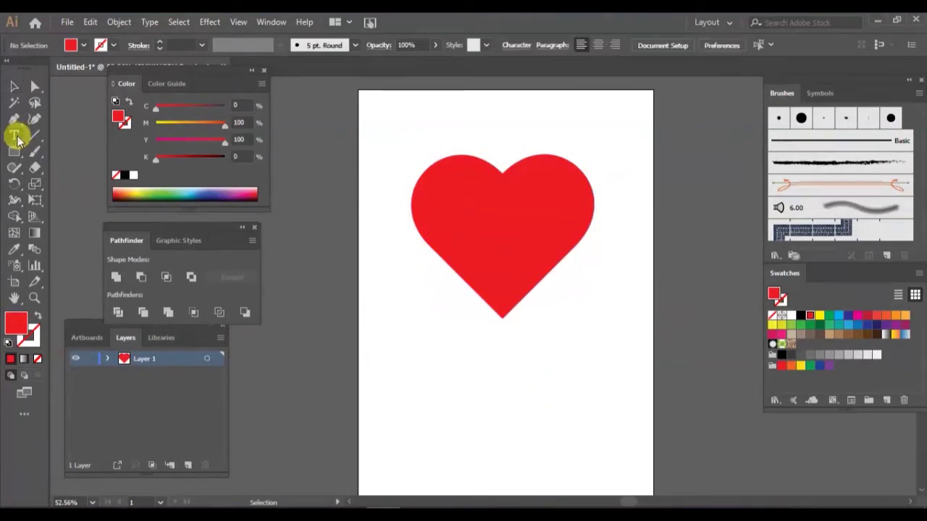
- Type LIFE in a text area drawn below the heart
{"action": "mouse_move", "coordinate": [378, 348]}
{"action": "left_mouse_down"}
{"action": "mouse_move", "coordinate": [462, 406]}
{"action": "mouse_move", "coordinate": [467, 387]}
{"action": "left_mouse_up"}
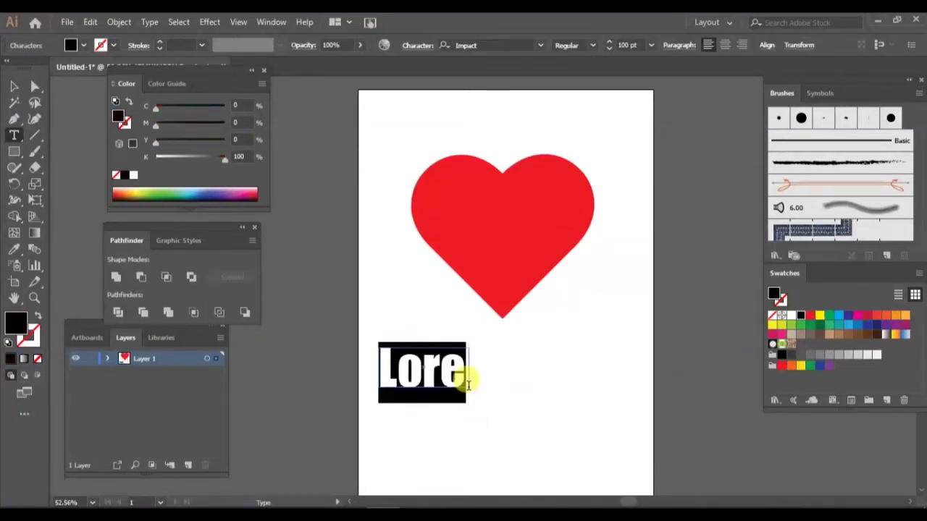
{"action": "type", "text": "LIFE"}
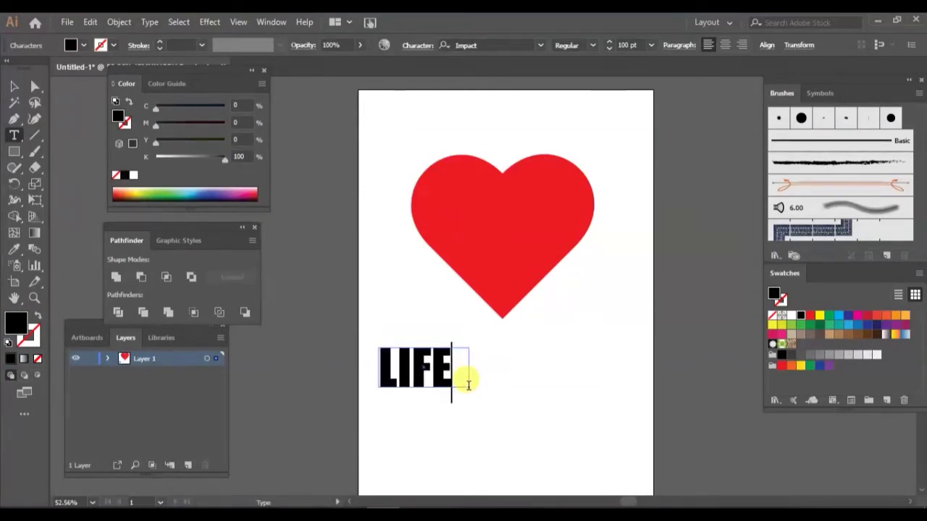
{"action": "left_click_drag", "start_coordinate": [494, 390], "coordinate": [637, 420]}
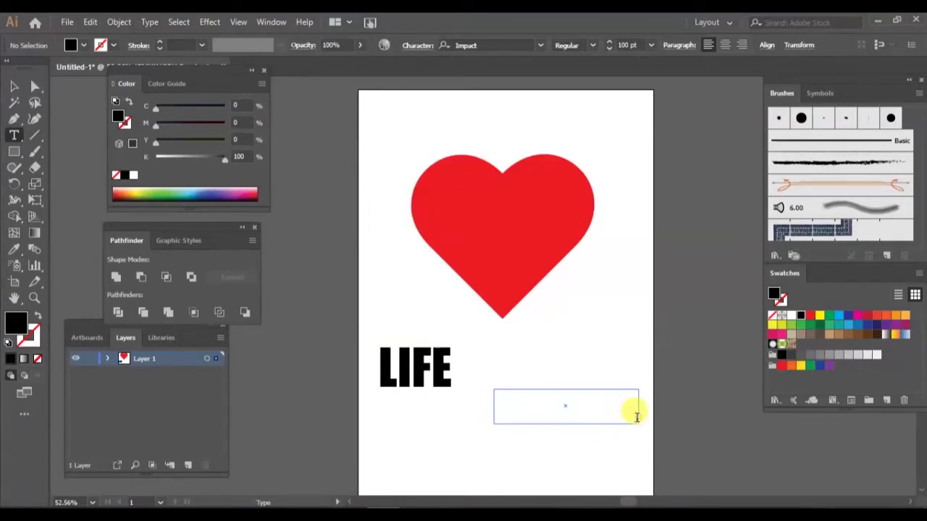
- Stop editing the new text frame beside LIFE and clear the selection
{"action": "key", "text": "Escape"}
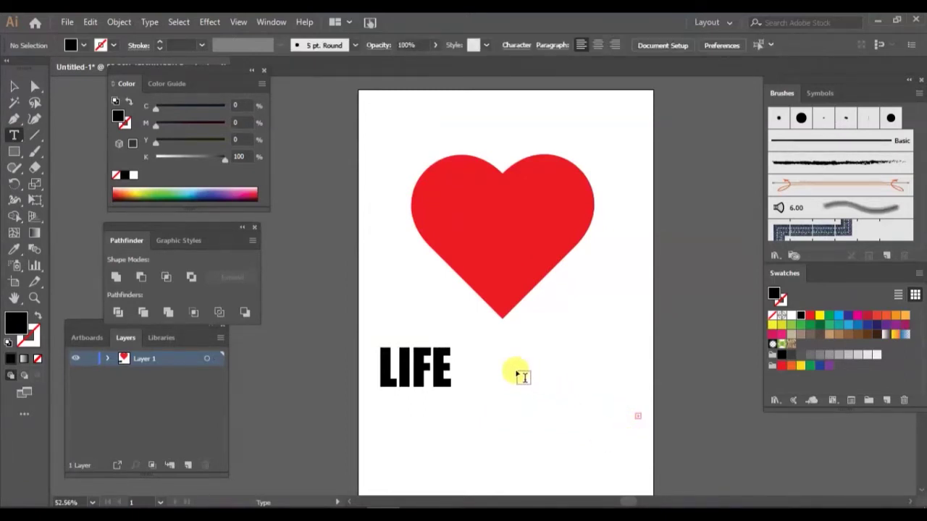
- Select and delete the leftover empty text frame
{"action": "key", "text": "v"}
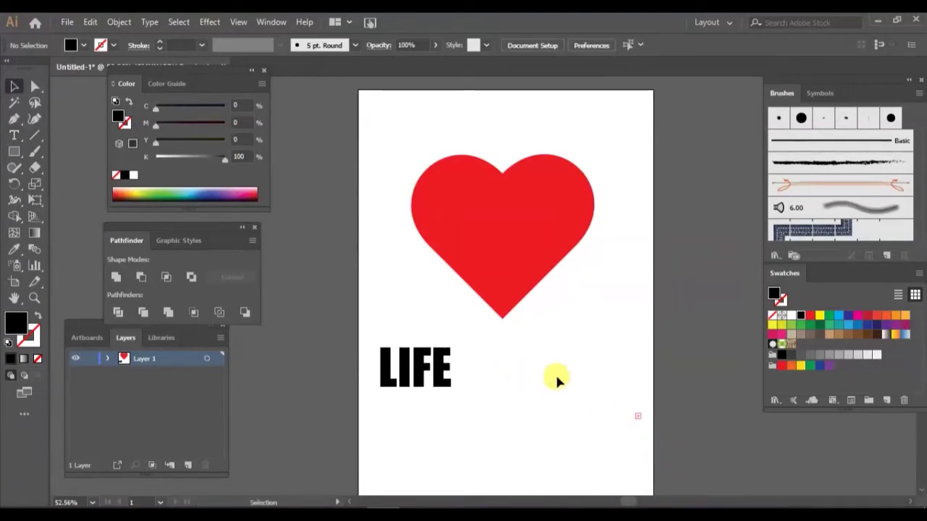
{"action": "left_click_drag", "start_coordinate": [519, 347], "coordinate": [633, 441]}
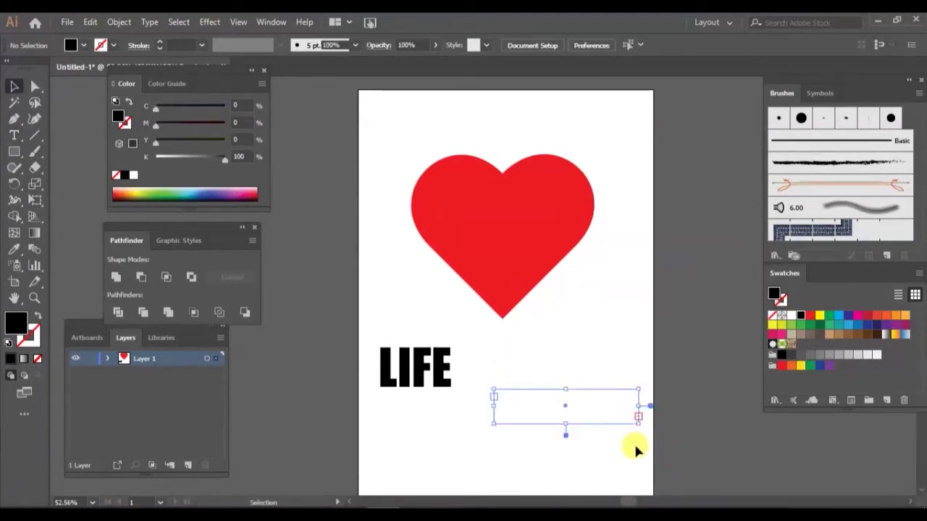
{"action": "key", "text": "Delete"}
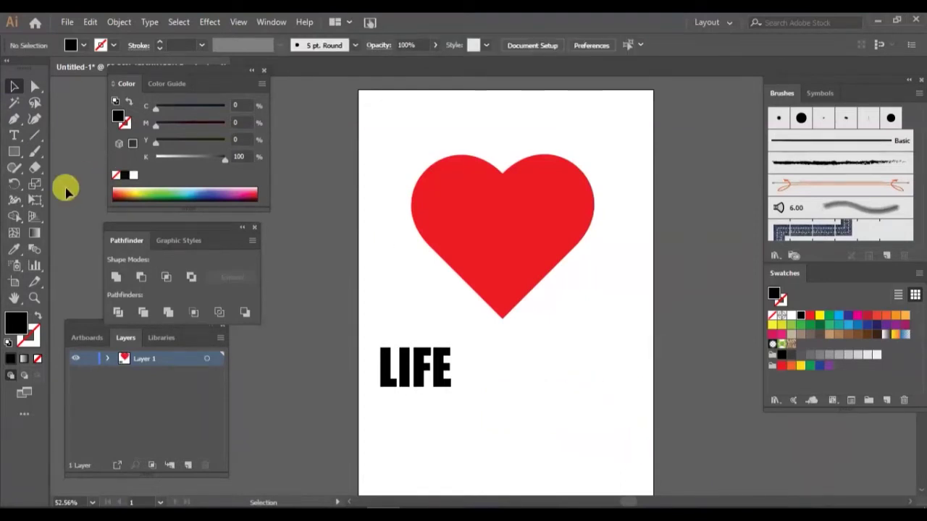
- Type 'IS BEAUTIF' in a new text area to the right of LIFE
{"action": "left_click", "coordinate": [13, 137]}
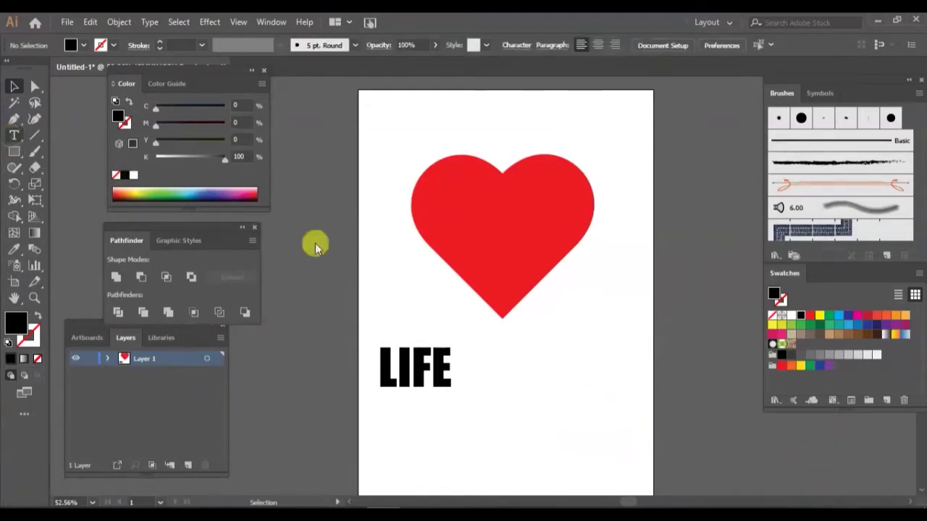
{"action": "left_click_drag", "start_coordinate": [466, 343], "coordinate": [648, 435]}
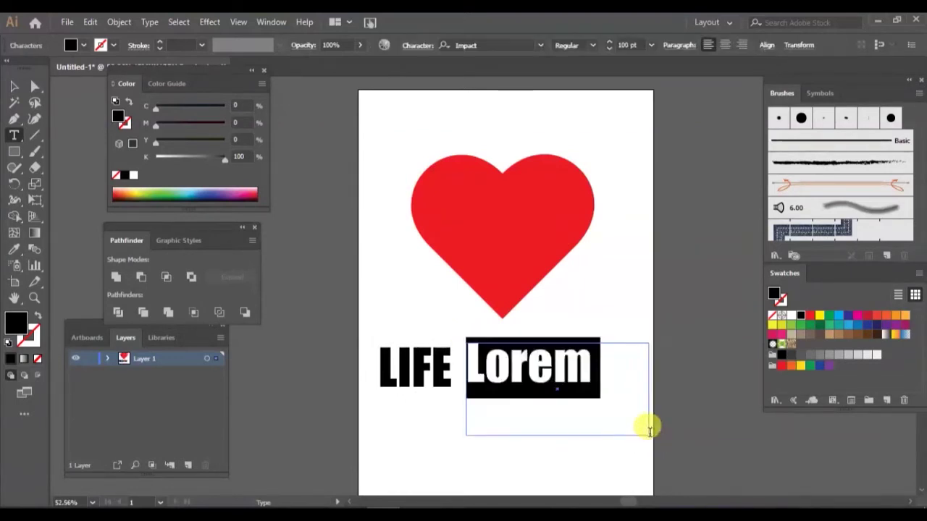
{"action": "type", "text": "IS BEAUTIF"}
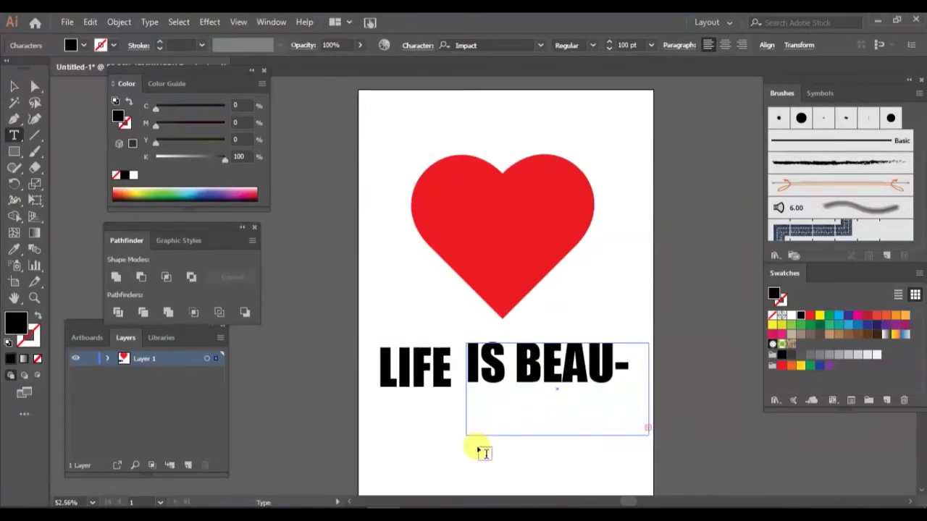
{"action": "key", "text": "Escape"}
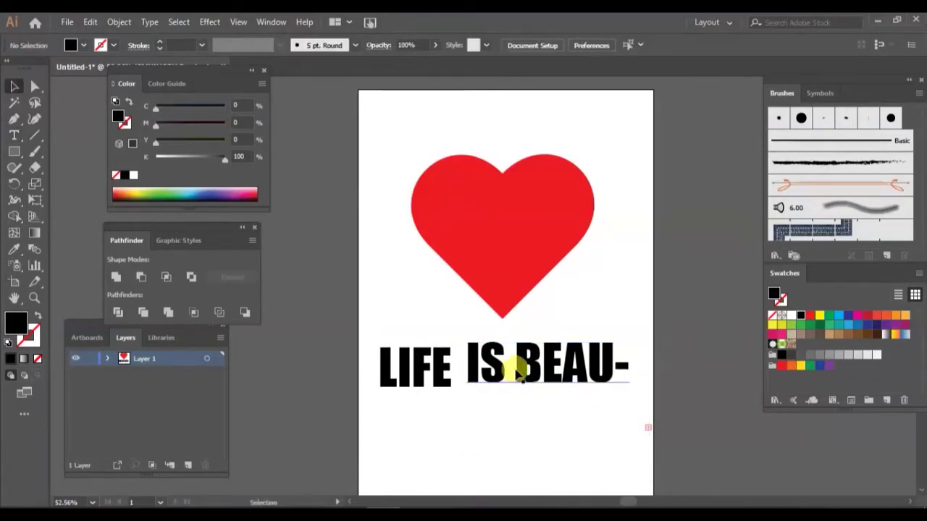
- Move IS BEAUTIFUL beneath LIFE and fit its text frame to the line
{"action": "left_click_drag", "start_coordinate": [579, 380], "coordinate": [497, 426]}
{"action": "left_click_drag", "start_coordinate": [549, 440], "coordinate": [645, 433]}
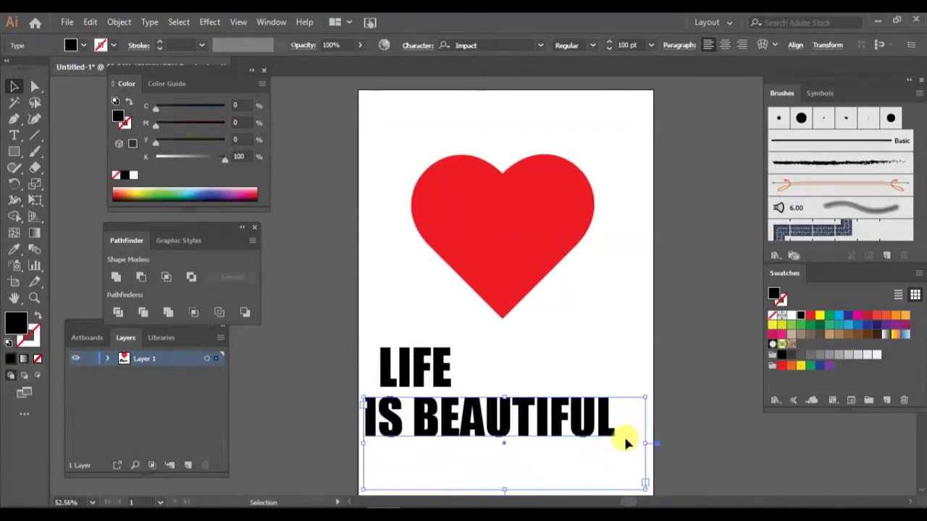
{"action": "left_click_drag", "start_coordinate": [507, 491], "coordinate": [507, 453]}
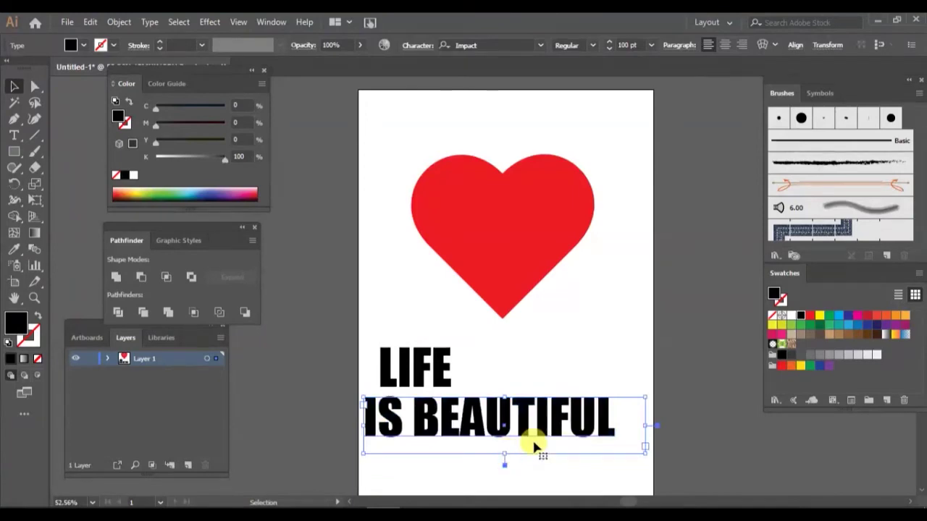
{"action": "left_click", "coordinate": [590, 378]}
- Set both IS BEAUTIFUL and LIFE to 60 pt
{"action": "left_click", "coordinate": [454, 409]}
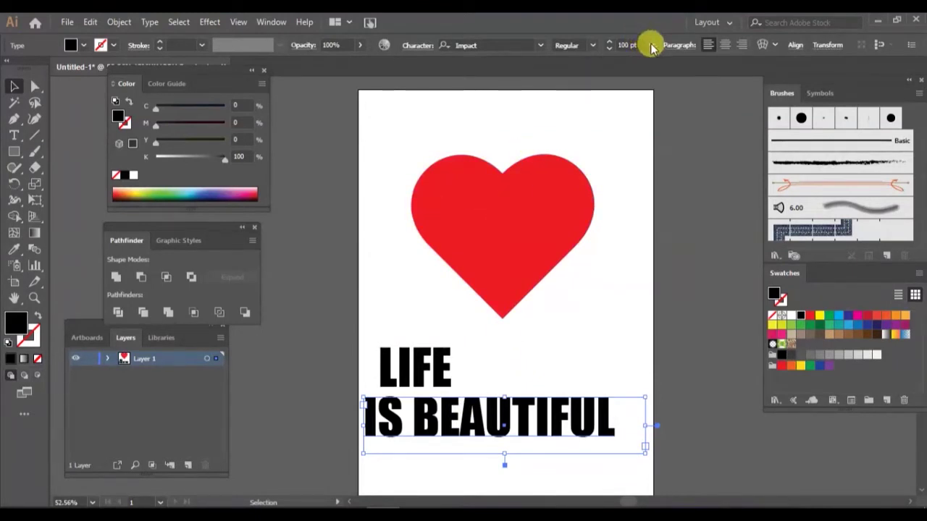
{"action": "left_click", "coordinate": [651, 45]}
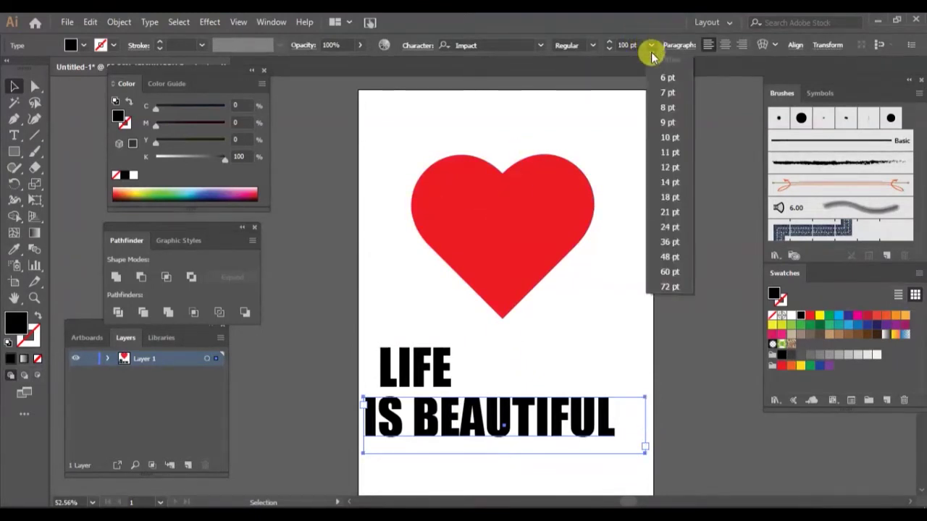
{"action": "left_click", "coordinate": [673, 272]}
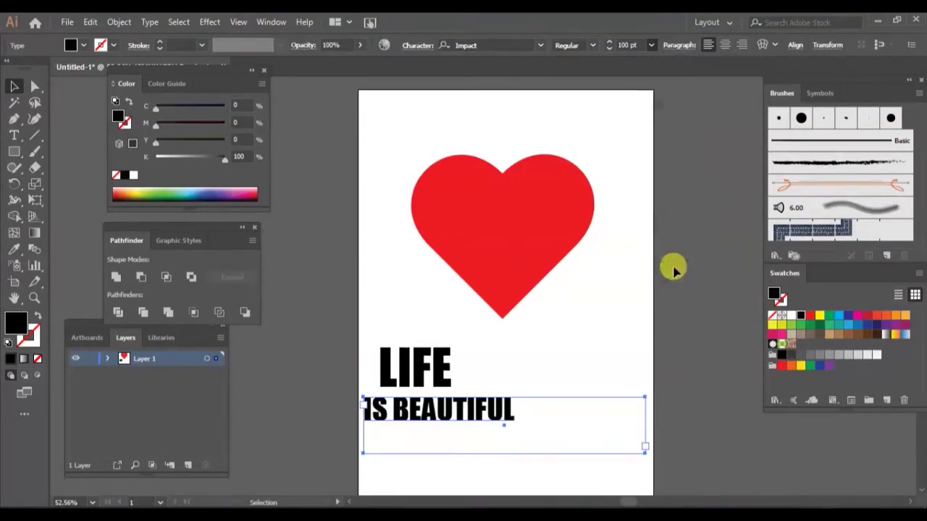
{"action": "left_click", "coordinate": [394, 373]}
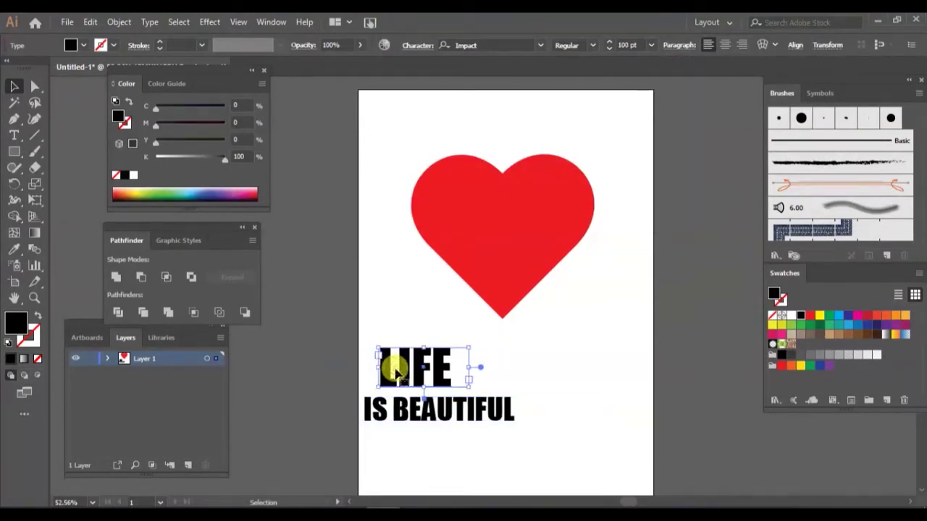
{"action": "left_click", "coordinate": [650, 46]}
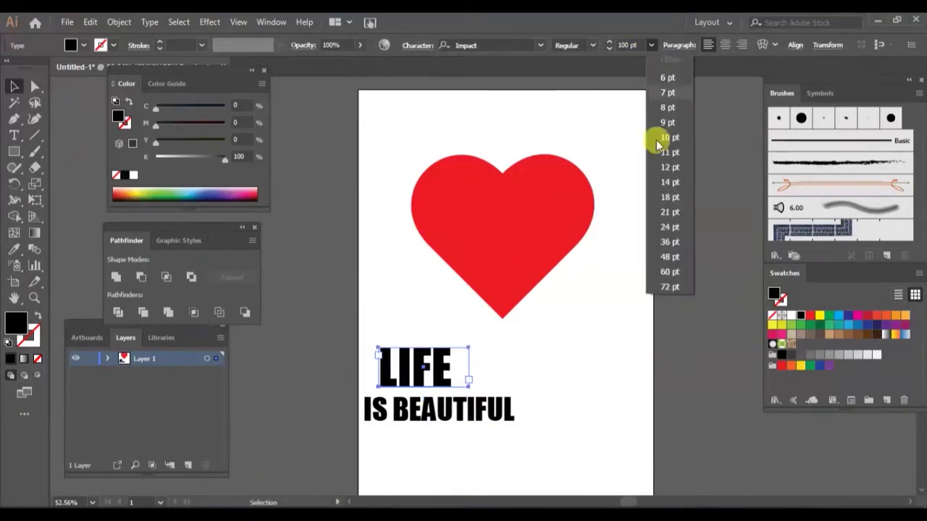
{"action": "left_click", "coordinate": [673, 272]}
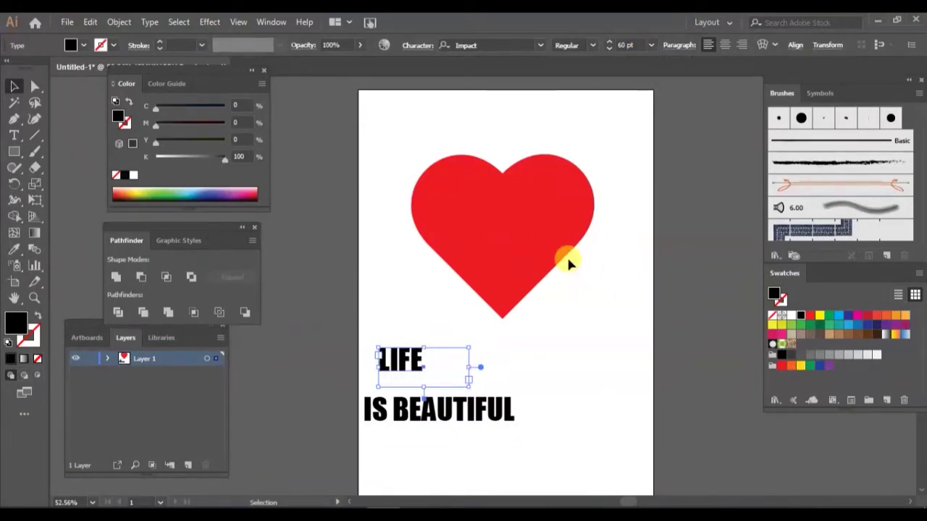
{"action": "left_click", "coordinate": [563, 194]}
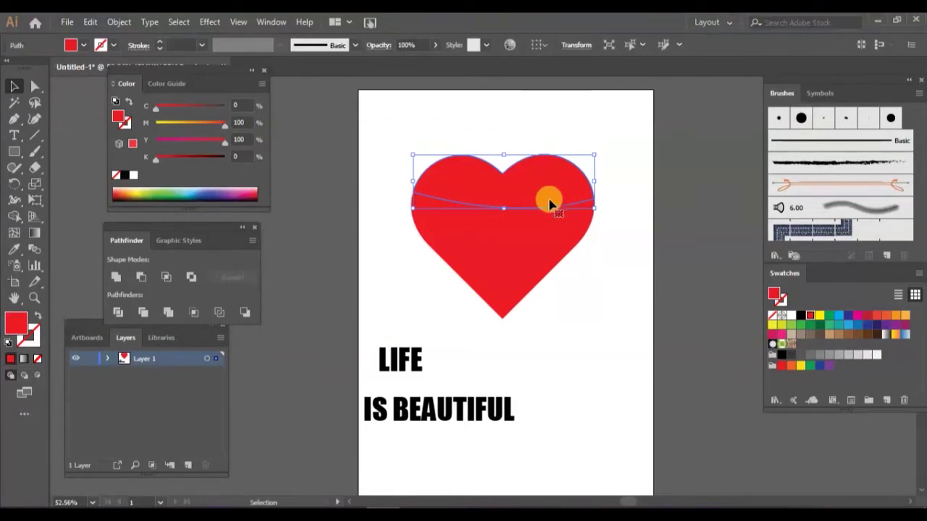
{"action": "left_click", "coordinate": [397, 366], "text": "shift"}
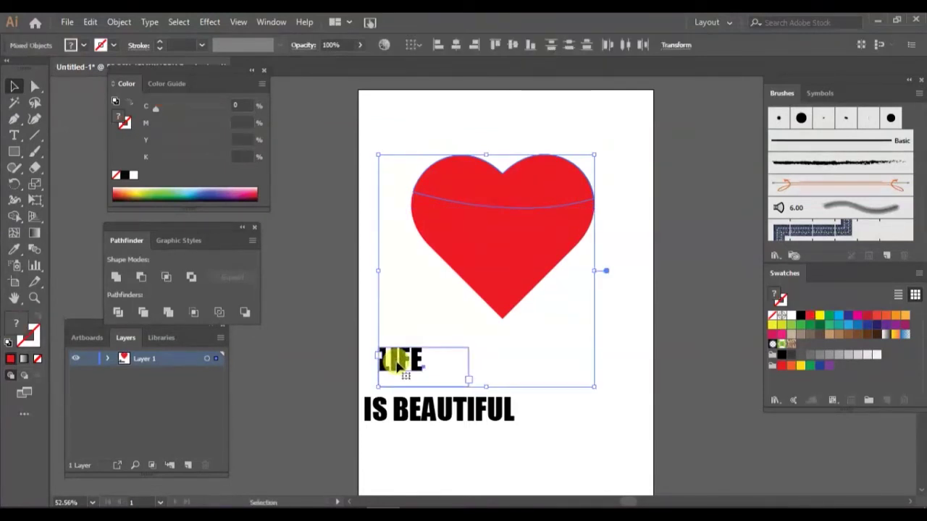
{"action": "left_click", "coordinate": [120, 23]}
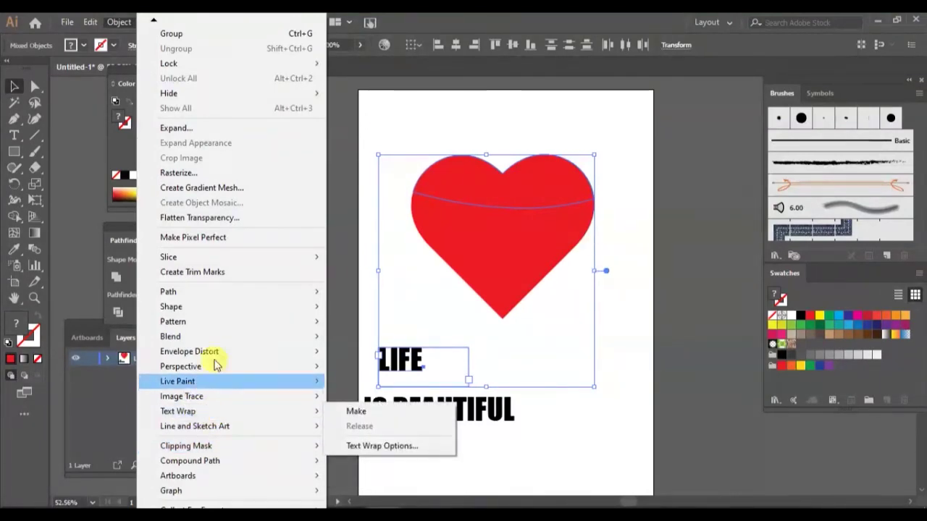
{"action": "mouse_move", "coordinate": [189, 351]}
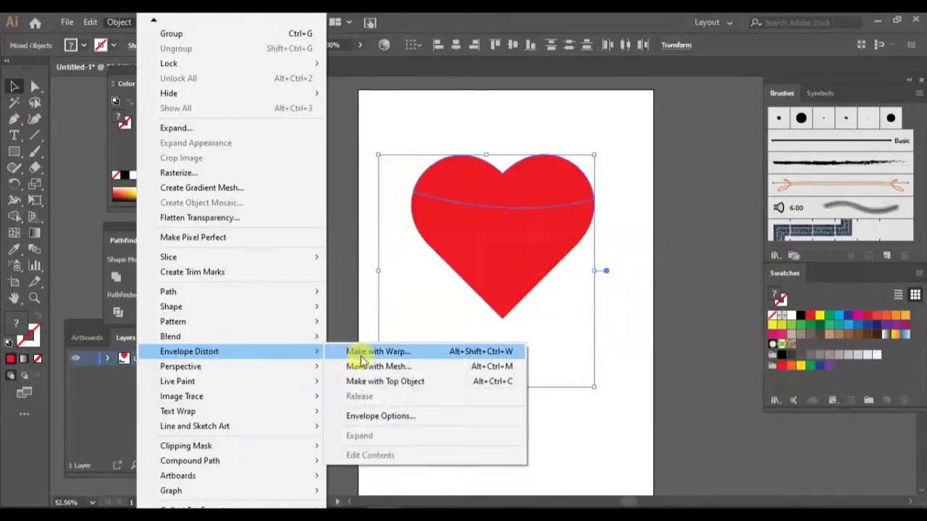
{"action": "left_click", "coordinate": [374, 382]}
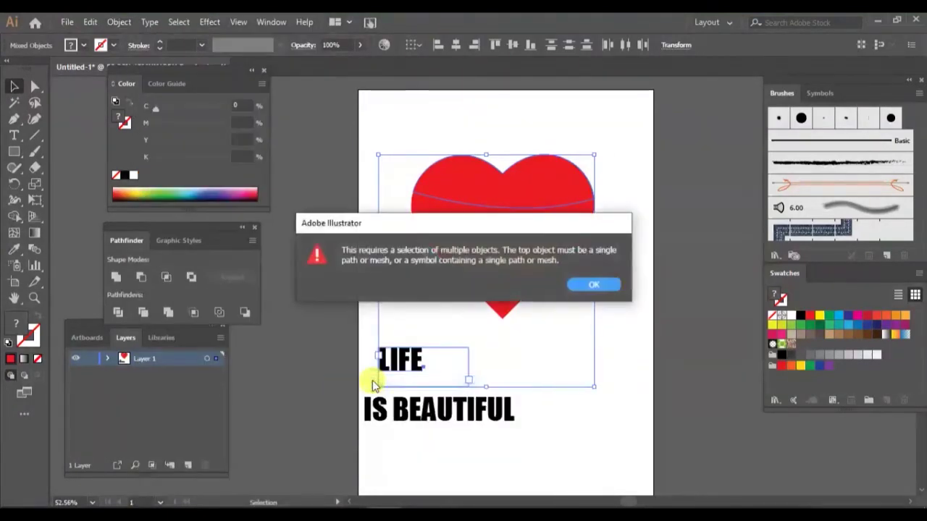
{"action": "left_click", "coordinate": [596, 285]}
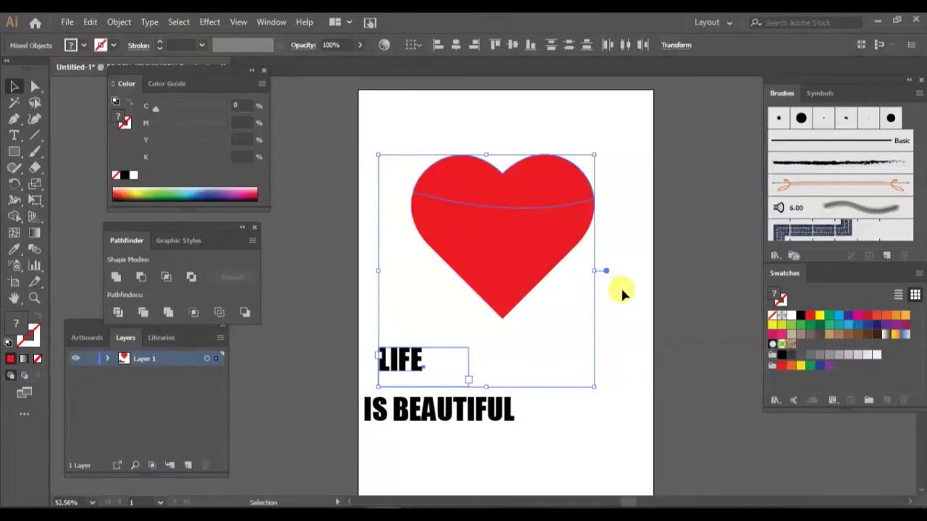
{"action": "left_click", "coordinate": [621, 291]}
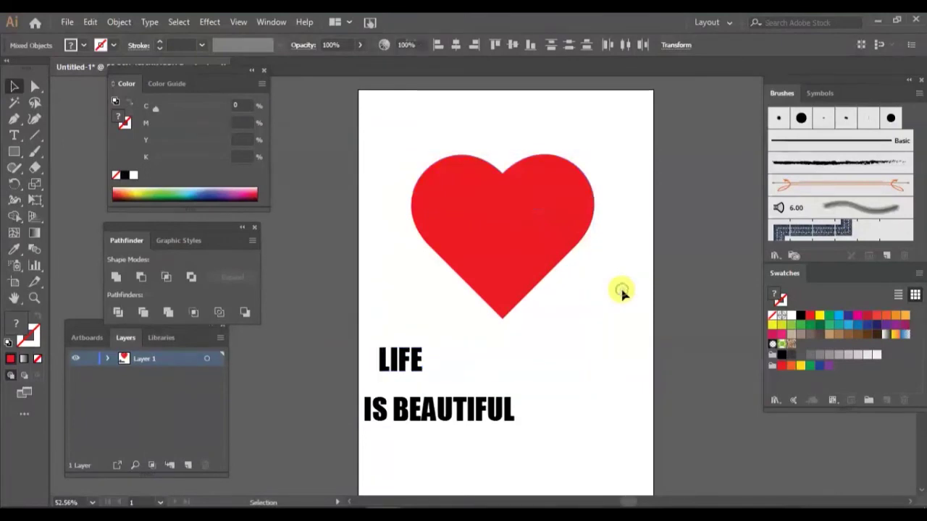
- Bring the heart shape in front of the text with Arrange > Bring to Front
{"action": "left_click", "coordinate": [508, 275]}
{"action": "right_click", "coordinate": [554, 199]}
{"action": "mouse_move", "coordinate": [592, 393]}
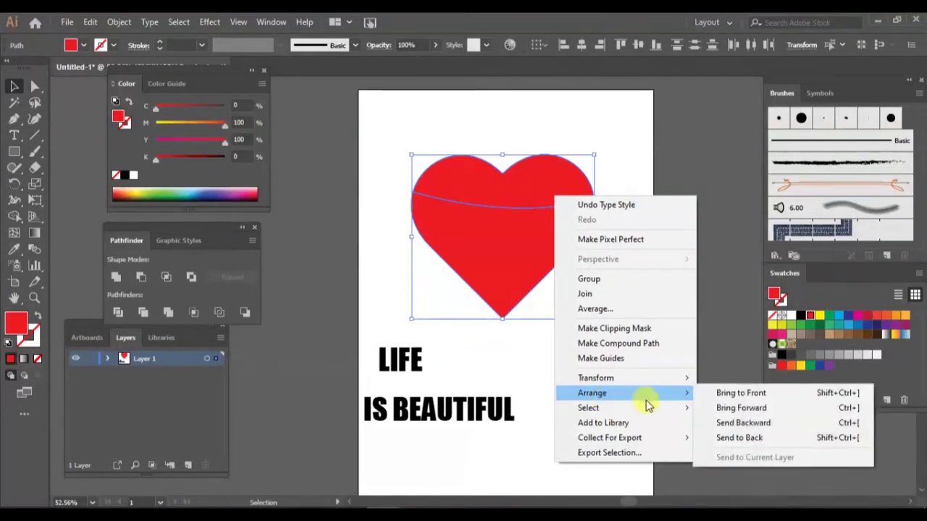
{"action": "left_click", "coordinate": [724, 394]}
{"action": "left_click", "coordinate": [624, 346]}
- Warp LIFE into the heart's upper piece using Envelope Distort > Make with Top Object
{"action": "left_click", "coordinate": [533, 181]}
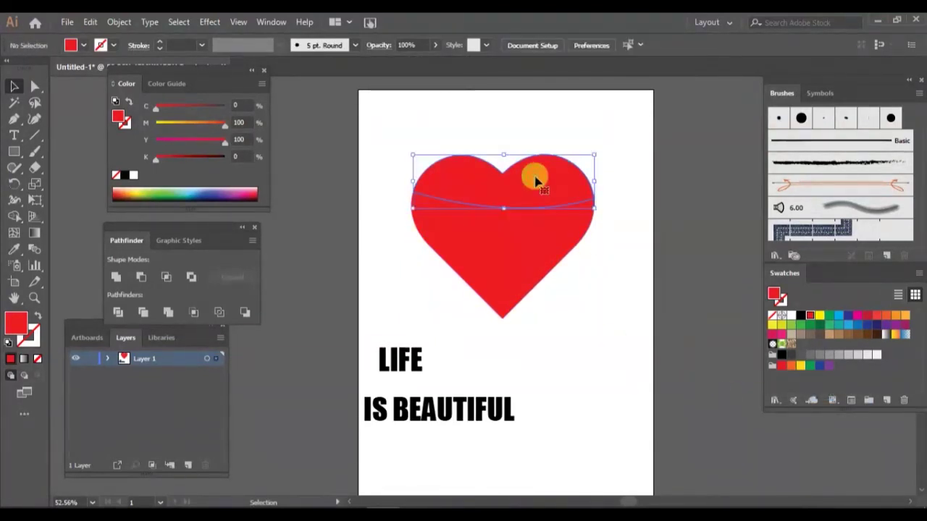
{"action": "left_click", "coordinate": [405, 357], "text": "shift"}
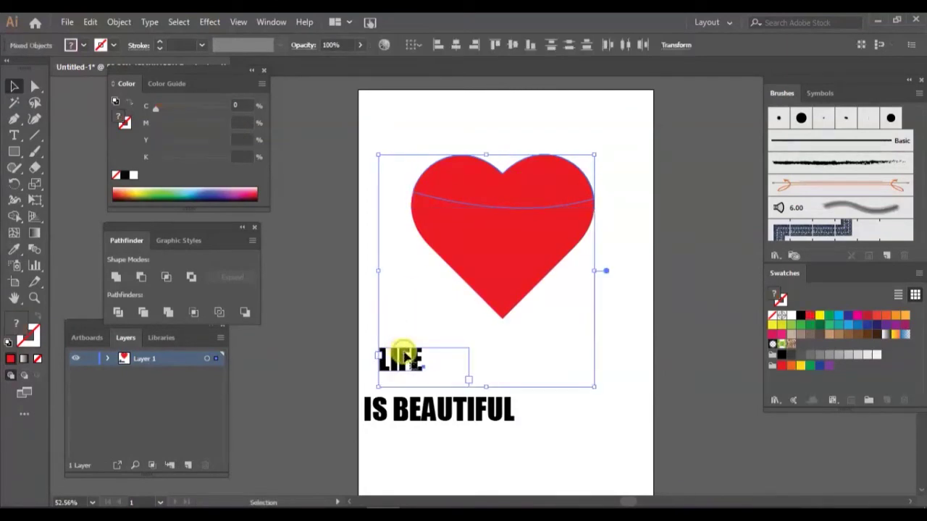
{"action": "left_click", "coordinate": [118, 23]}
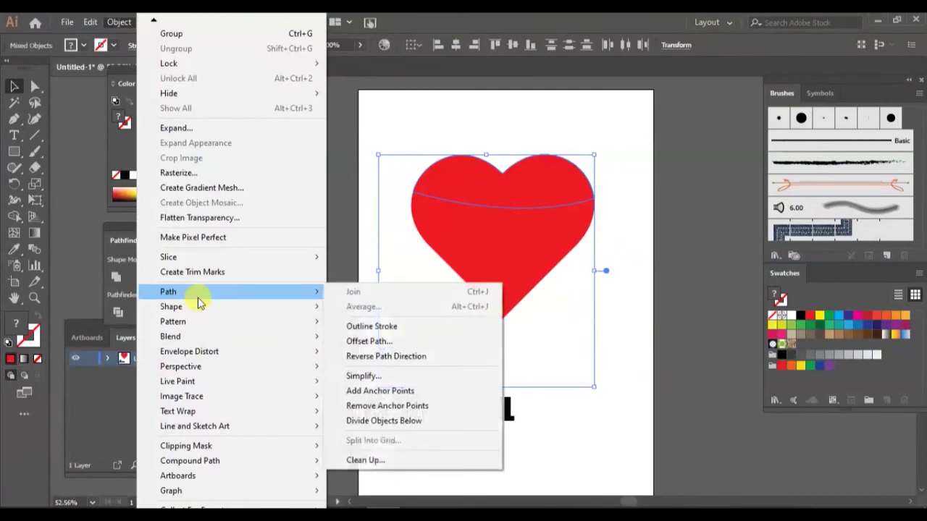
{"action": "mouse_move", "coordinate": [189, 351]}
{"action": "left_click", "coordinate": [377, 385]}
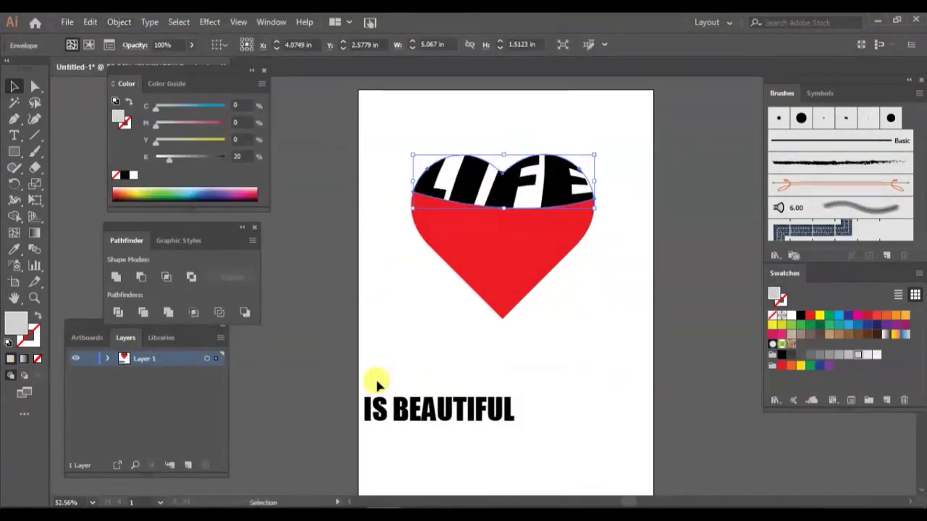
{"action": "left_click", "coordinate": [439, 350]}
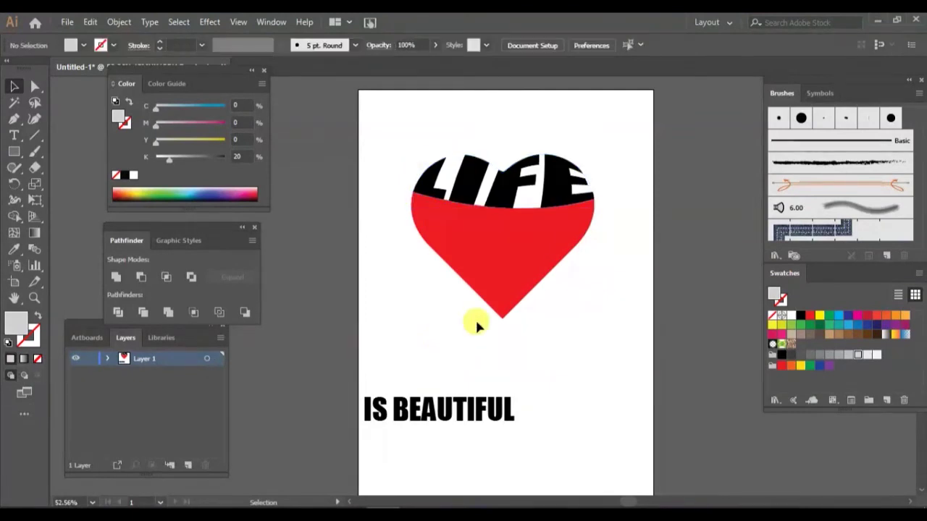
- Warp IS BEAUTIFUL into the lower red heart using Envelope Distort > Make with Top Object
{"action": "left_click", "coordinate": [480, 265]}
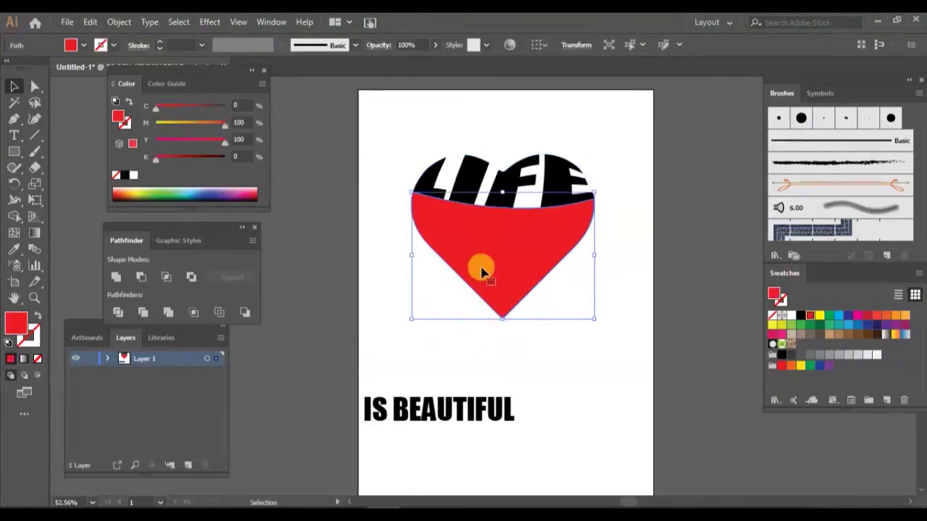
{"action": "left_click", "coordinate": [466, 409], "text": "shift"}
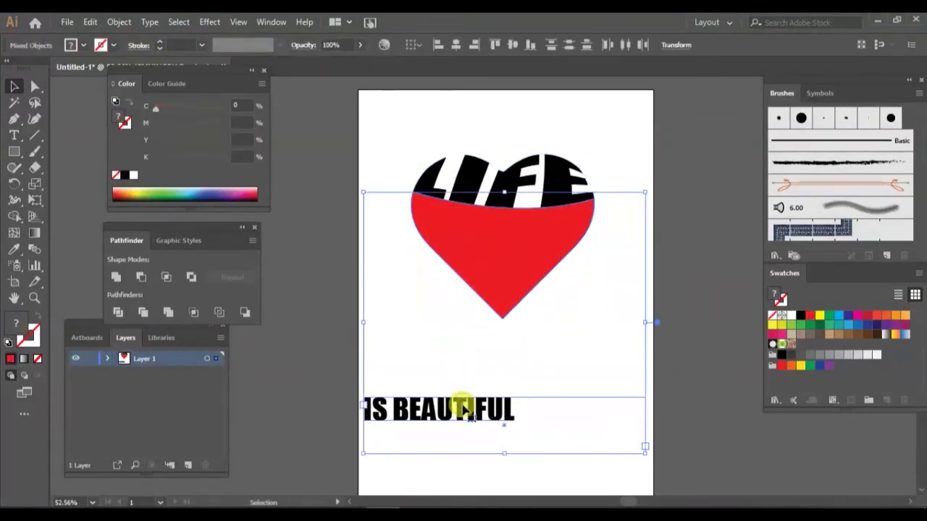
{"action": "left_click", "coordinate": [114, 23]}
{"action": "mouse_move", "coordinate": [189, 351]}
{"action": "left_click", "coordinate": [369, 381]}
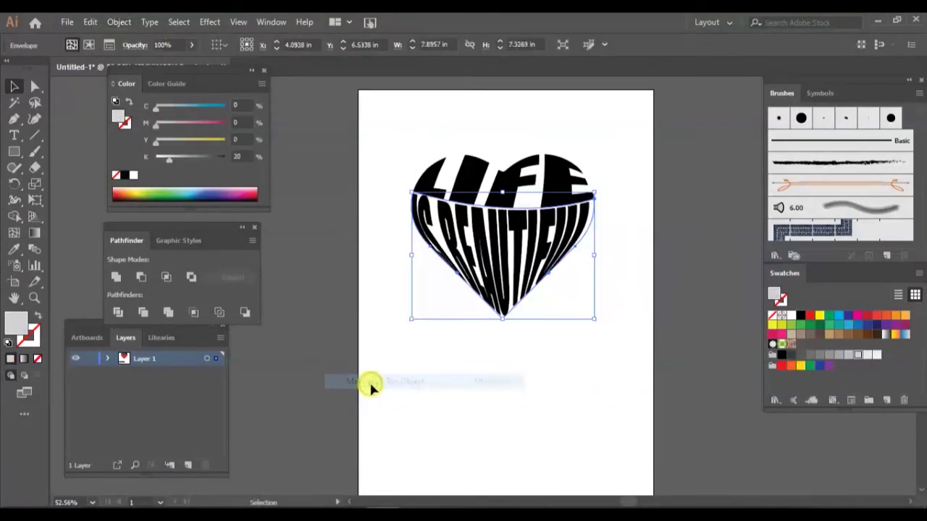
{"action": "left_click", "coordinate": [519, 390]}
{"action": "mouse_move", "coordinate": [588, 301]}
{"action": "left_mouse_down"}
{"action": "mouse_move", "coordinate": [469, 217]}
{"action": "mouse_move", "coordinate": [410, 159]}
{"action": "left_mouse_up"}
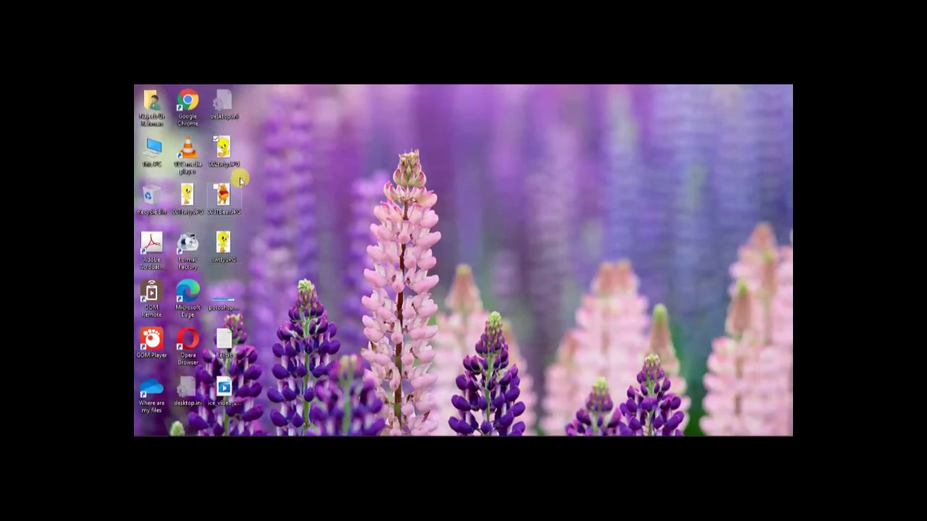
- Drag the Tweety JPG from the desktop onto the Illustrator artboard
{"action": "left_click_drag", "start_coordinate": [225, 149], "coordinate": [245, 179]}
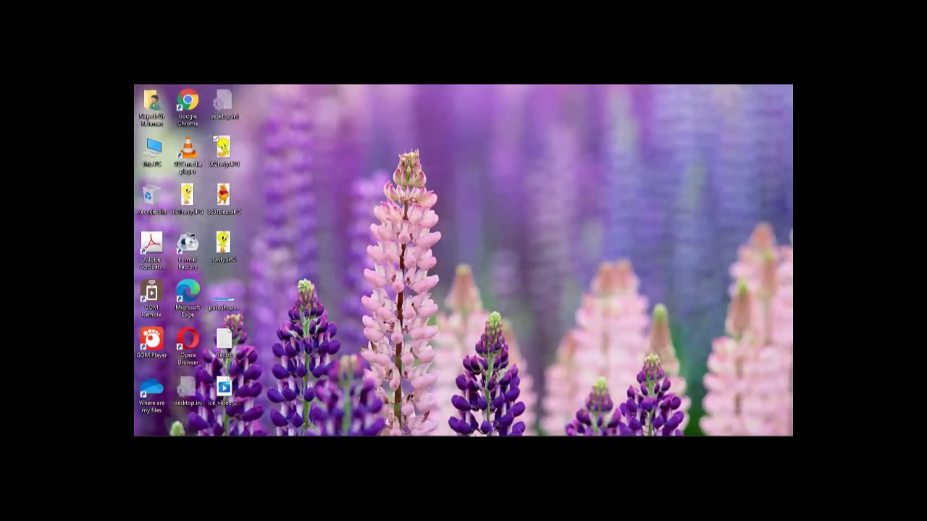
{"action": "left_click_drag", "start_coordinate": [409, 430], "coordinate": [505, 355]}
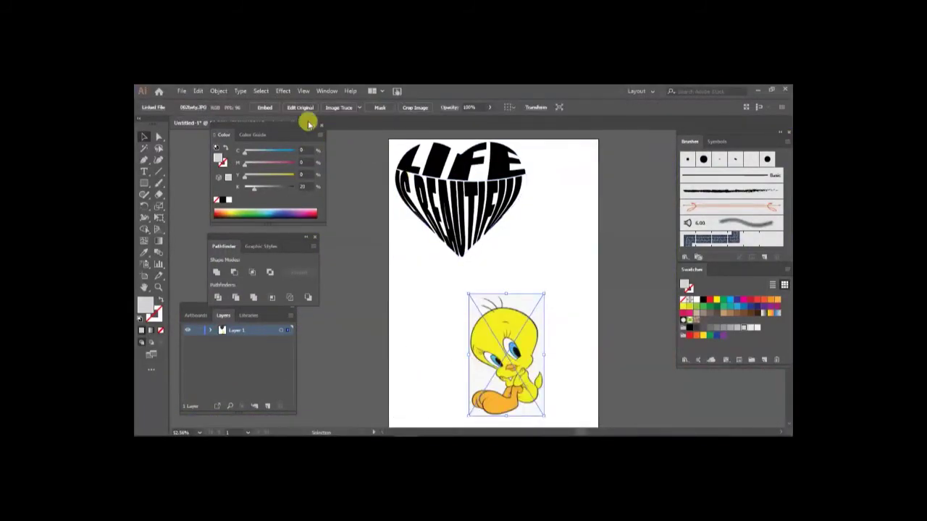
- Embed the Tweety image and move it beside the text heart's right edge
{"action": "left_click", "coordinate": [266, 108]}
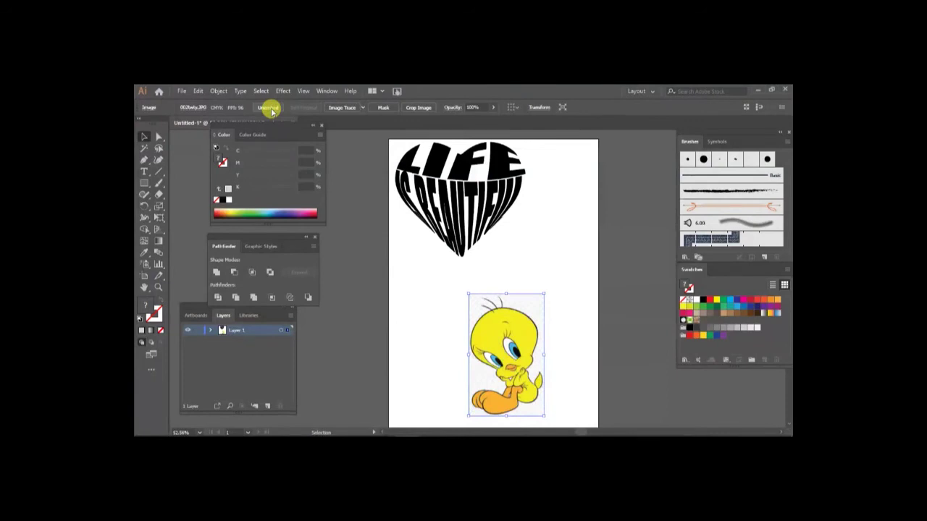
{"action": "left_click_drag", "start_coordinate": [520, 382], "coordinate": [564, 251]}
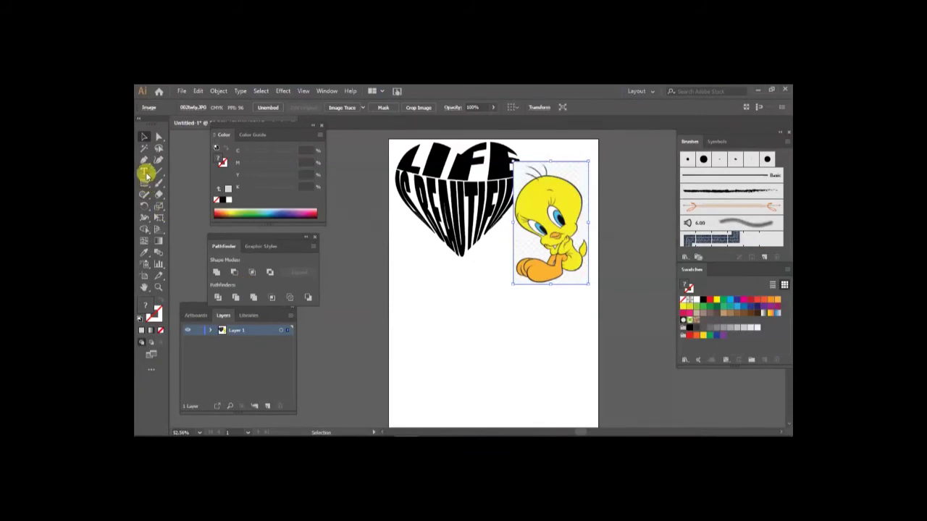
{"action": "left_click", "coordinate": [144, 172]}
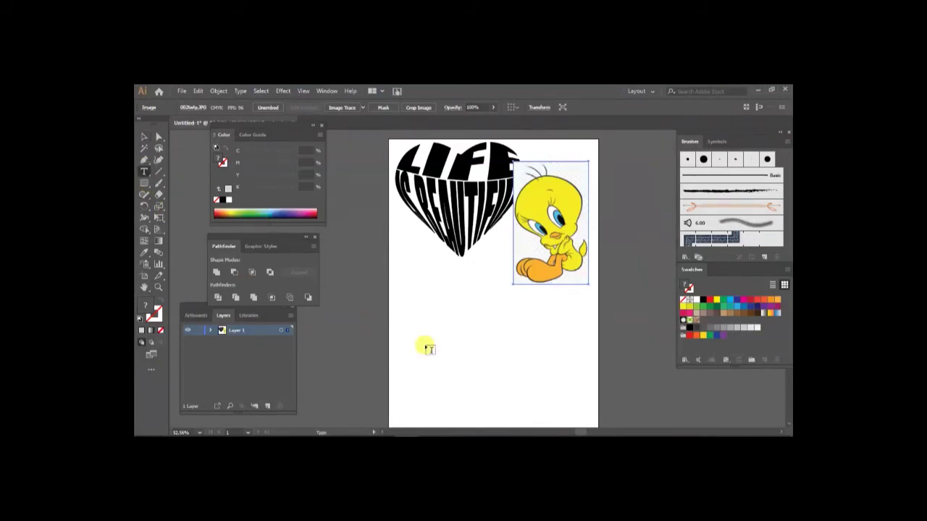
- Type FUNNY in a new text area below the heart
{"action": "left_click_drag", "start_coordinate": [417, 330], "coordinate": [554, 385]}
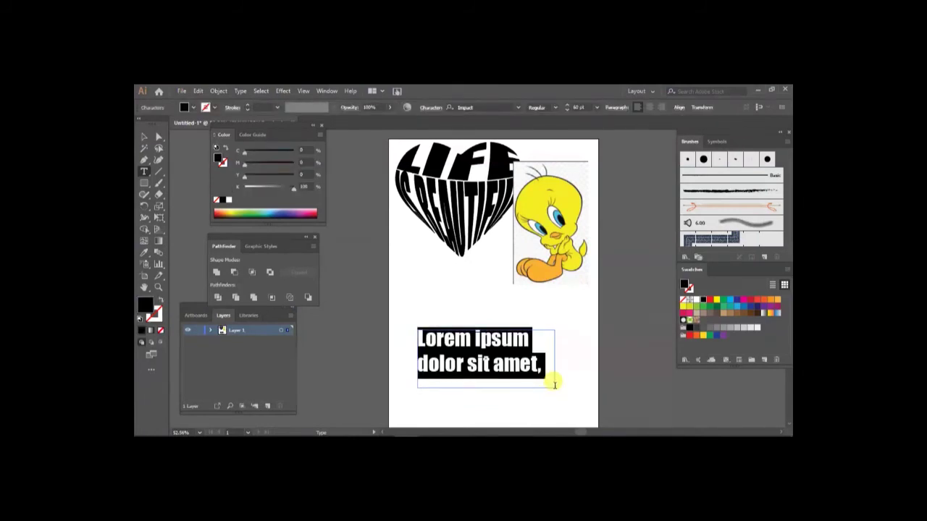
{"action": "key", "text": "BackSpace"}
{"action": "type", "text": "f"}
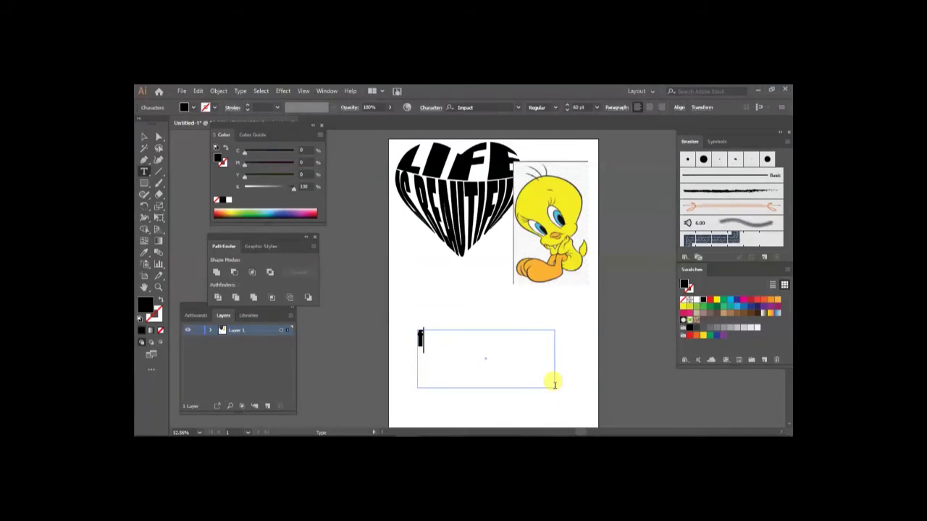
{"action": "type", "text": "u"}
{"action": "type", "text": "FUNNY"}
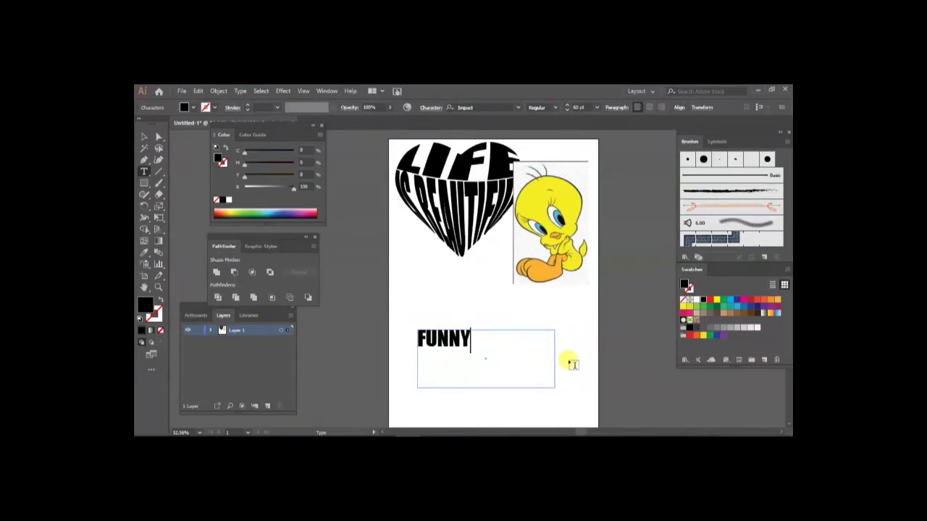
{"action": "left_click", "coordinate": [569, 359]}
{"action": "key", "text": "v"}
- Shrink the FUNNY frame to the word and raise its font size to 92 pt
{"action": "left_click", "coordinate": [485, 346]}
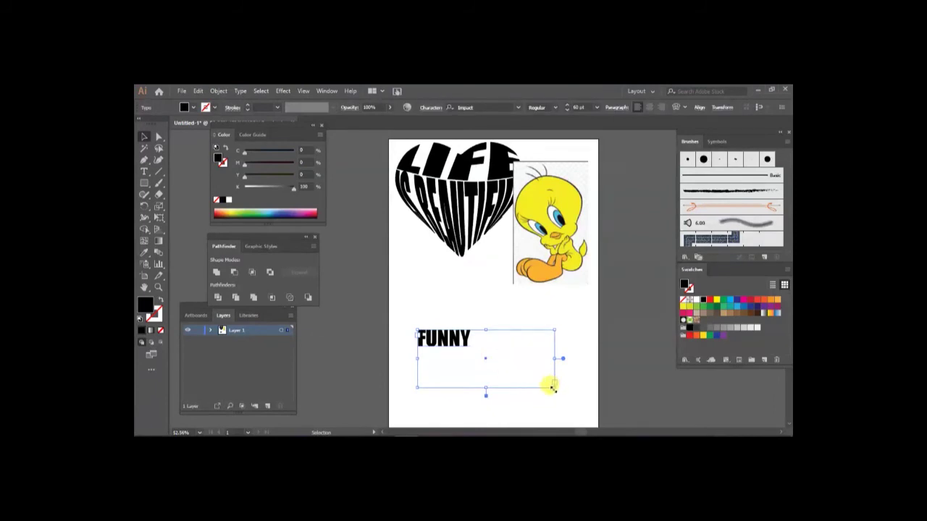
{"action": "left_click_drag", "start_coordinate": [551, 388], "coordinate": [480, 353]}
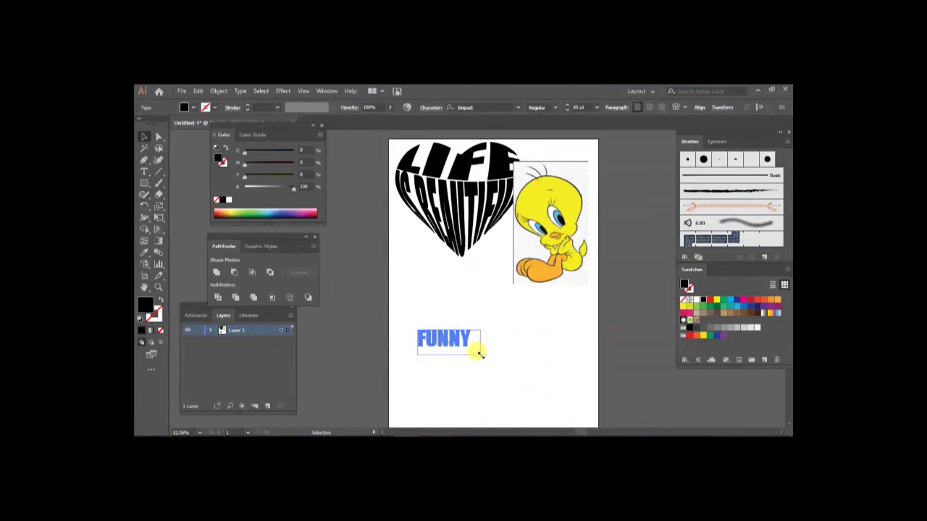
{"action": "left_click_drag", "start_coordinate": [480, 355], "coordinate": [479, 353]}
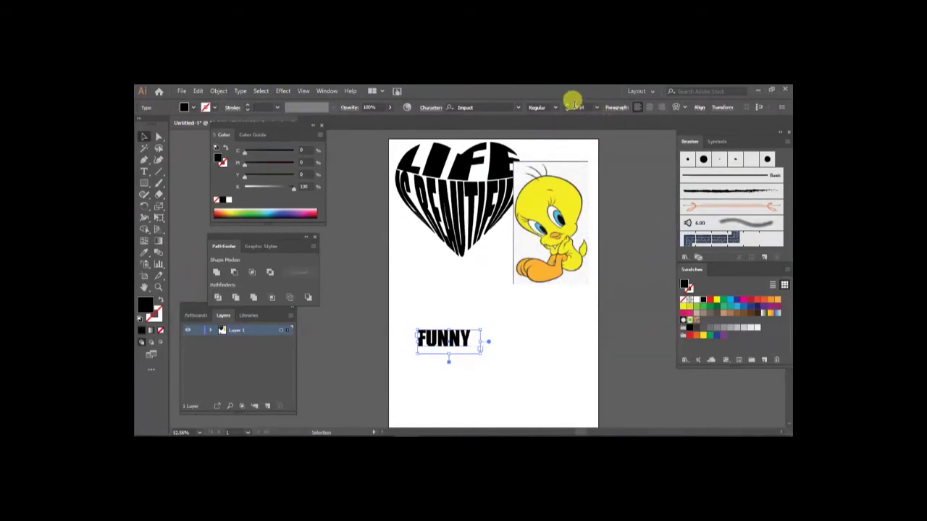
{"action": "key", "text": "Up"}
{"action": "key", "text": "Up"}
{"action": "key", "text": "Up"}
{"action": "key", "text": "Up"}
{"action": "key", "text": "Up"}
{"action": "key", "text": "Up"}
{"action": "key", "text": "Up"}
{"action": "key", "text": "Up"}
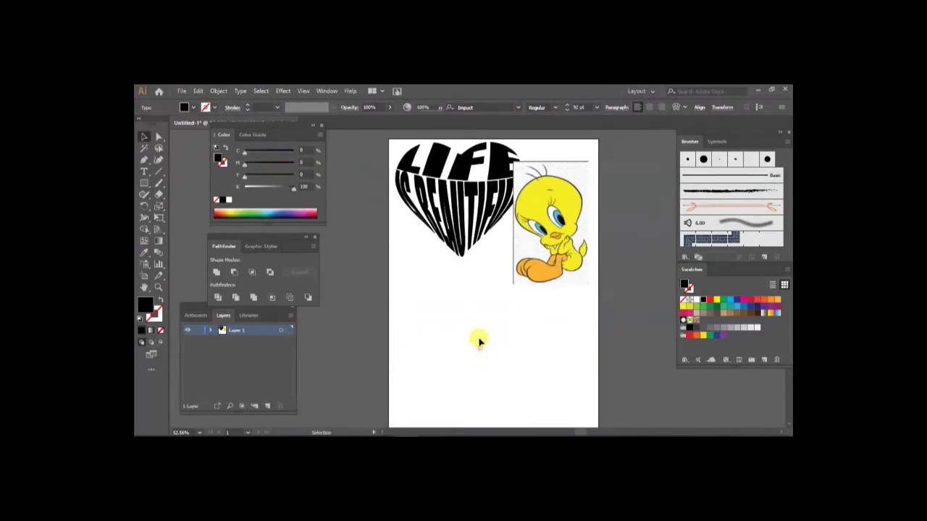
{"action": "left_click", "coordinate": [480, 340]}
- Resize the overset FUNNY text frame so the whole word fits snugly
{"action": "left_click", "coordinate": [418, 330]}
{"action": "left_click_drag", "start_coordinate": [480, 341], "coordinate": [546, 350]}
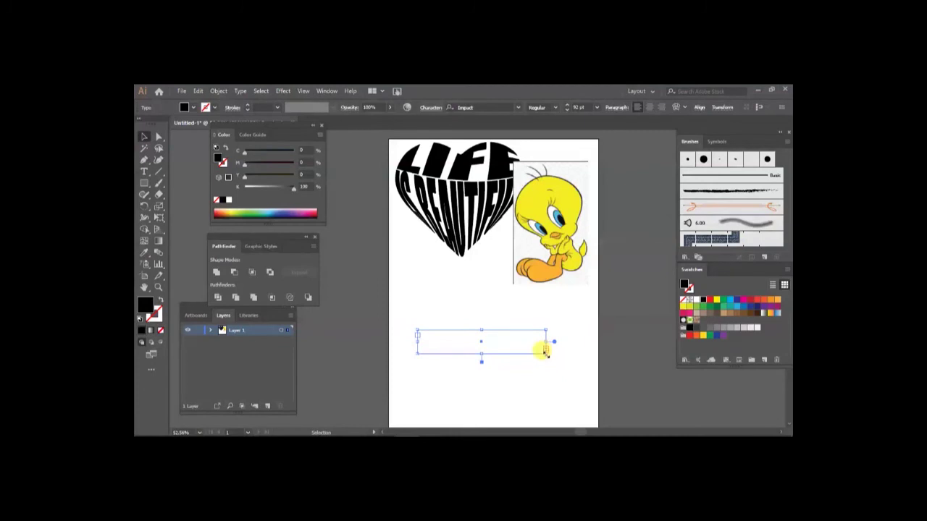
{"action": "left_click_drag", "start_coordinate": [545, 354], "coordinate": [556, 370]}
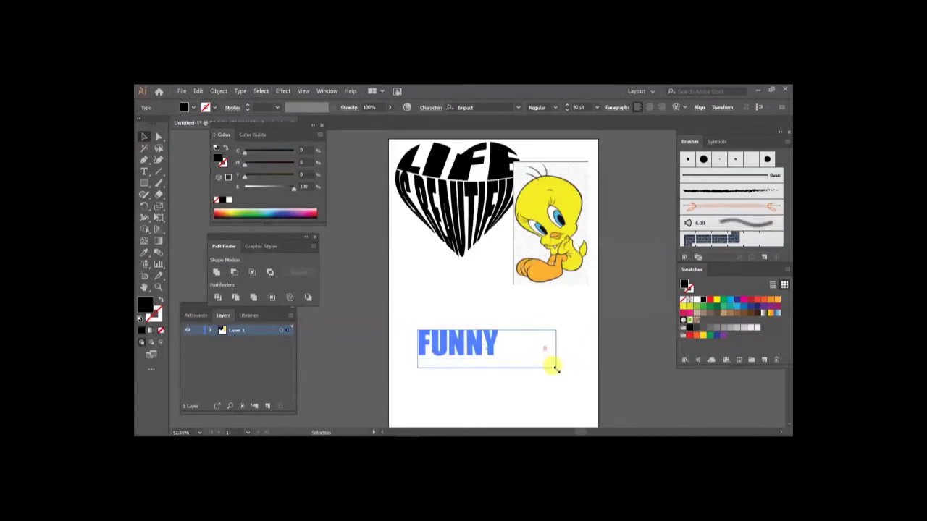
{"action": "left_click_drag", "start_coordinate": [554, 368], "coordinate": [513, 369]}
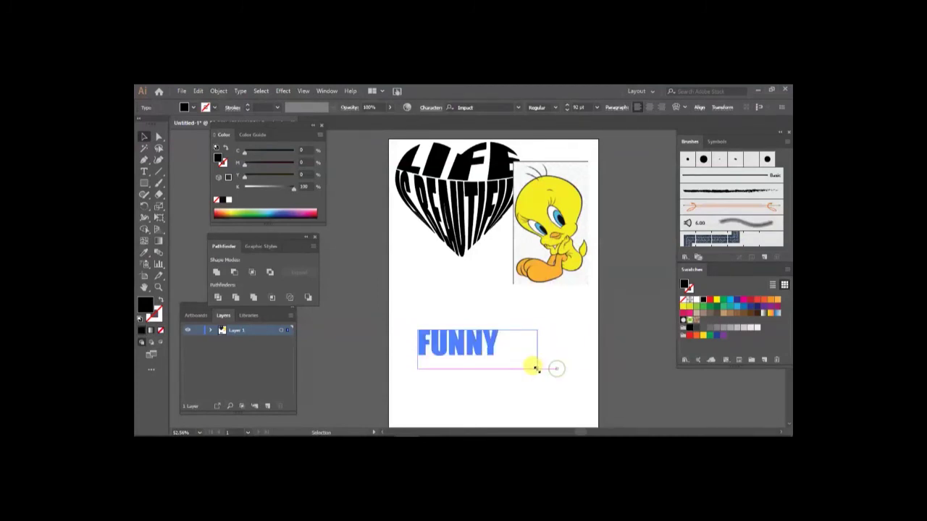
{"action": "left_click", "coordinate": [553, 364]}
- Enlarge the Tweety image and place it behind FUNNY
{"action": "left_click_drag", "start_coordinate": [546, 284], "coordinate": [511, 362]}
{"action": "left_click_drag", "start_coordinate": [451, 346], "coordinate": [497, 333]}
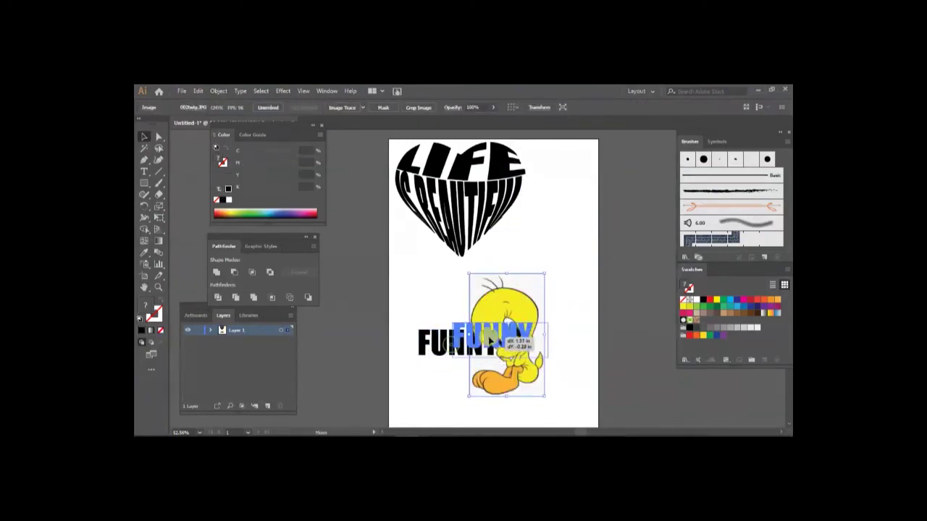
{"action": "left_click", "coordinate": [516, 304]}
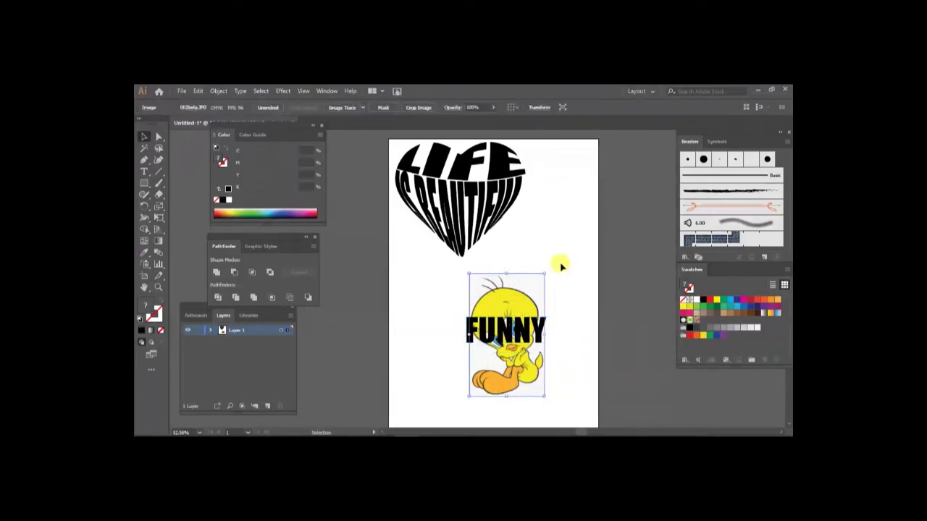
{"action": "left_click_drag", "start_coordinate": [544, 270], "coordinate": [612, 239]}
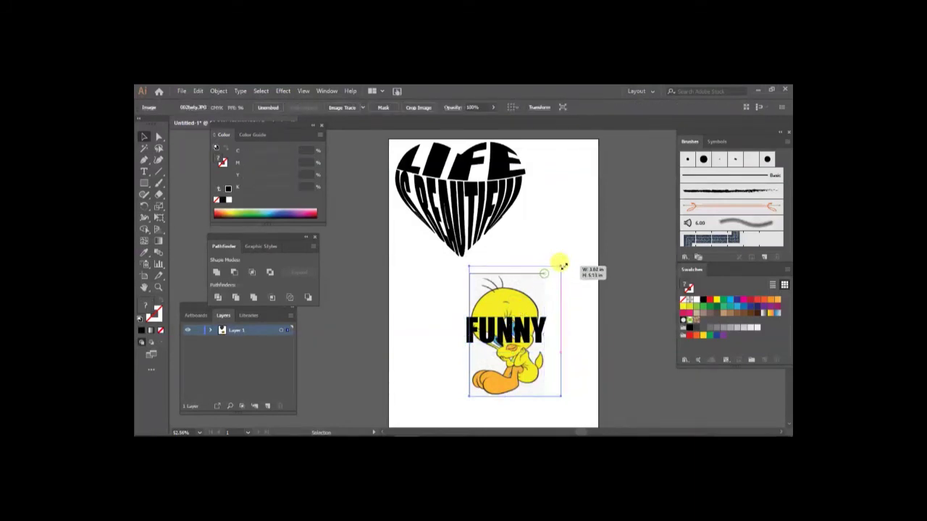
{"action": "mouse_move", "coordinate": [549, 310]}
{"action": "left_mouse_down"}
{"action": "mouse_move", "coordinate": [515, 326]}
{"action": "mouse_move", "coordinate": [520, 341]}
{"action": "mouse_move", "coordinate": [512, 336]}
{"action": "left_mouse_up"}
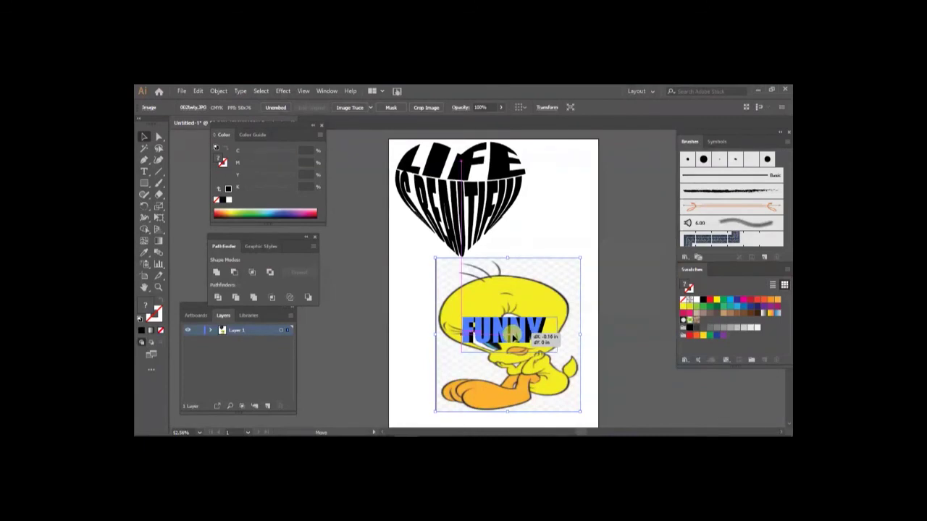
{"action": "left_click_drag", "start_coordinate": [512, 336], "coordinate": [510, 336]}
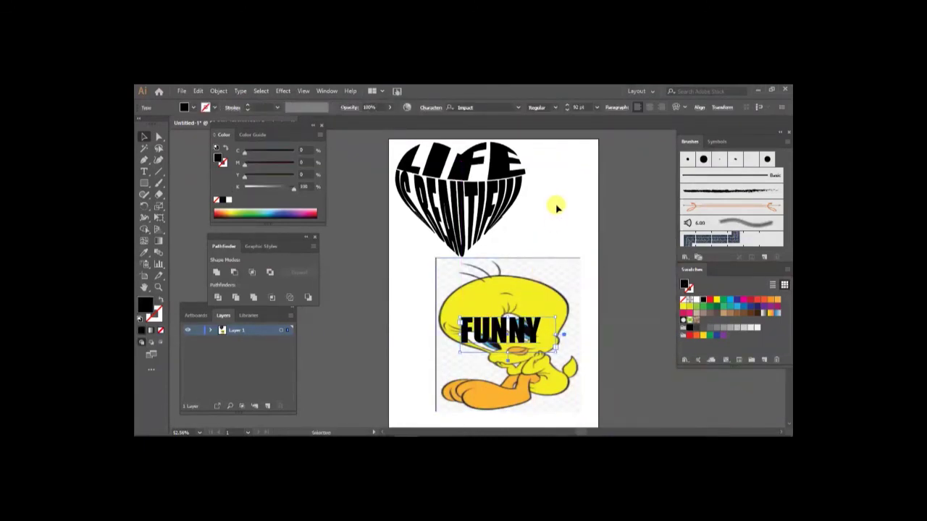
- Fine-tune Tweety's size and position so FUNNY lies across its face
{"action": "left_click", "coordinate": [528, 354]}
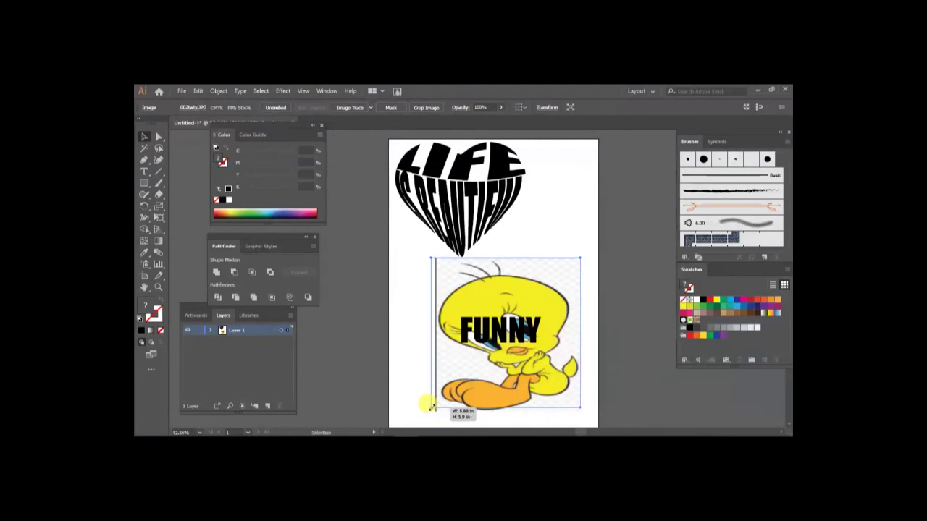
{"action": "left_click_drag", "start_coordinate": [432, 411], "coordinate": [430, 406]}
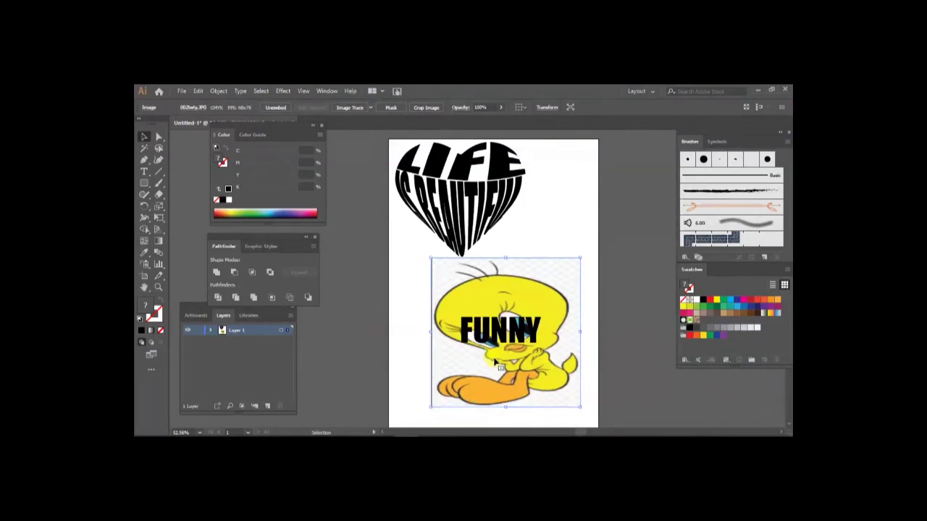
{"action": "left_click_drag", "start_coordinate": [498, 367], "coordinate": [495, 370]}
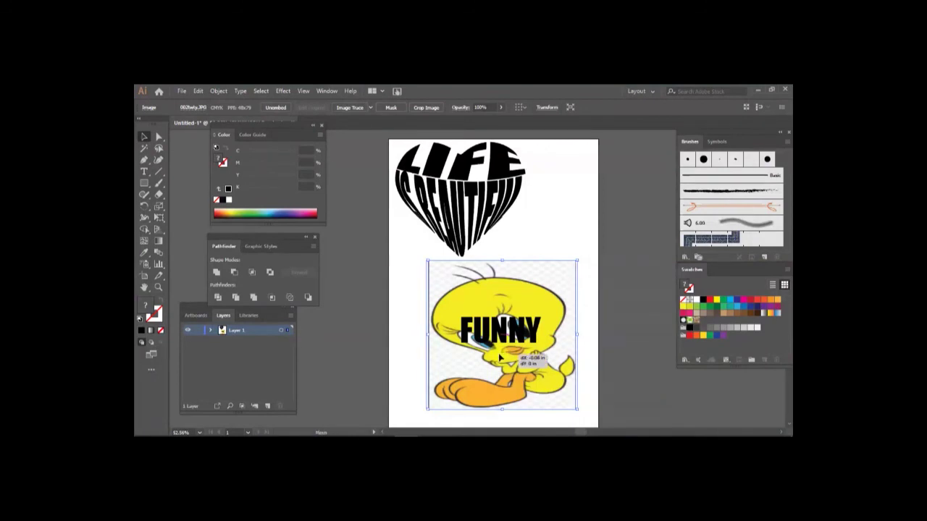
{"action": "left_click_drag", "start_coordinate": [500, 354], "coordinate": [497, 354]}
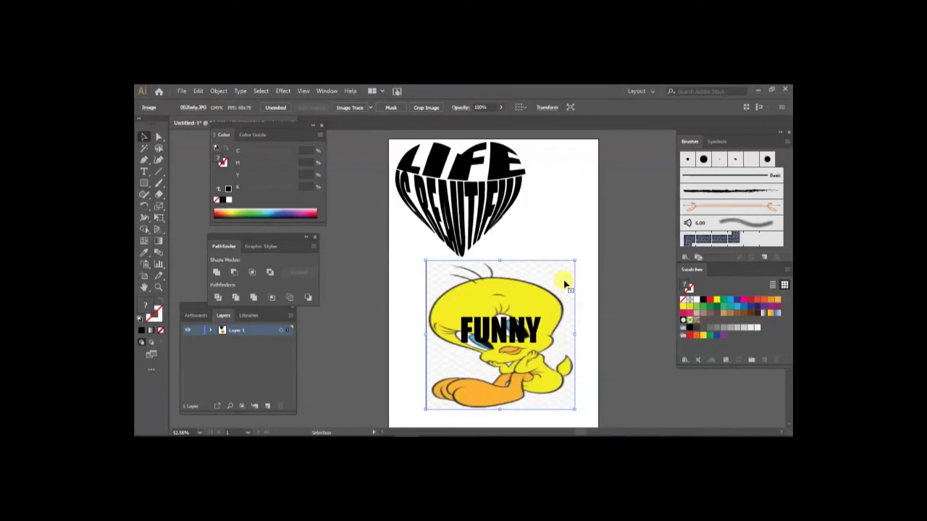
{"action": "left_click", "coordinate": [509, 331]}
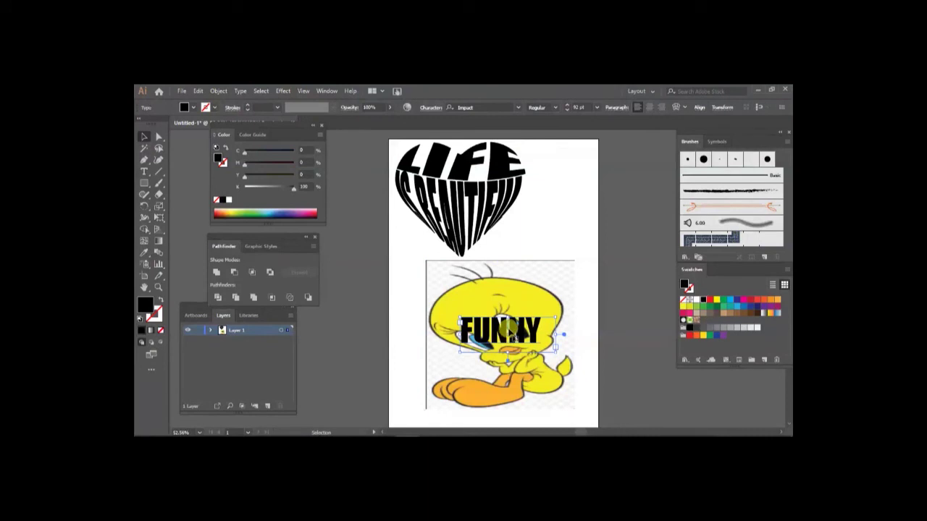
- Nudge FUNNY slightly left and up over the bird
{"action": "double_click", "coordinate": [518, 328]}
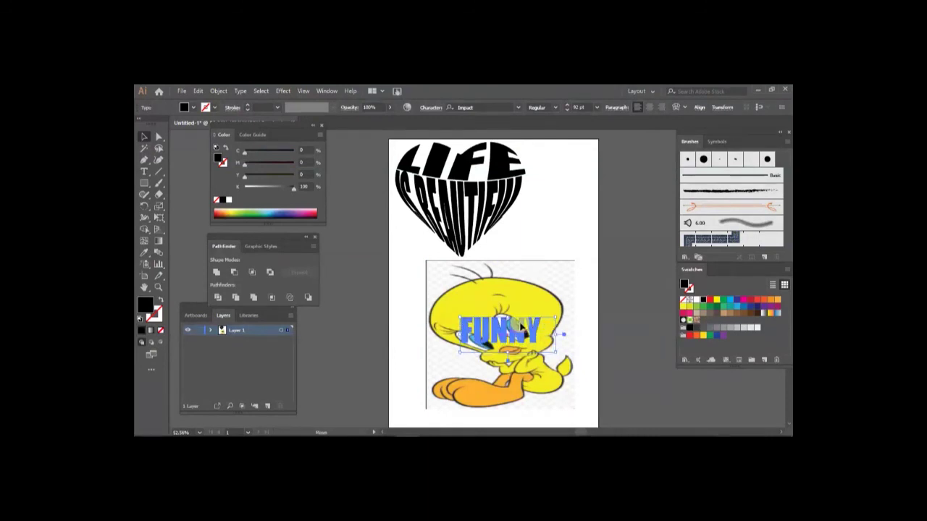
{"action": "key", "text": "Escape"}
{"action": "left_click_drag", "start_coordinate": [518, 327], "coordinate": [515, 324]}
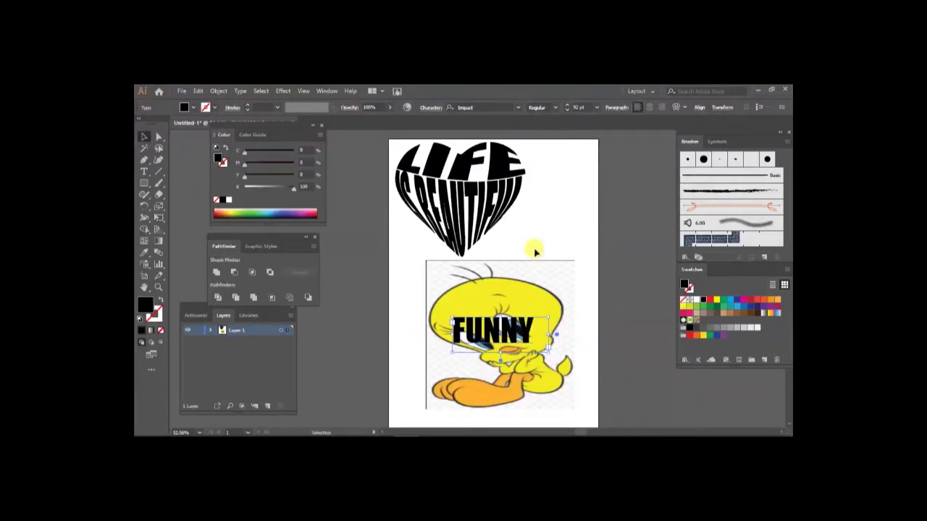
{"action": "left_click", "coordinate": [558, 233]}
- Select the Tweety image together with FUNNY and bring up the Object commands
{"action": "left_click", "coordinate": [482, 389]}
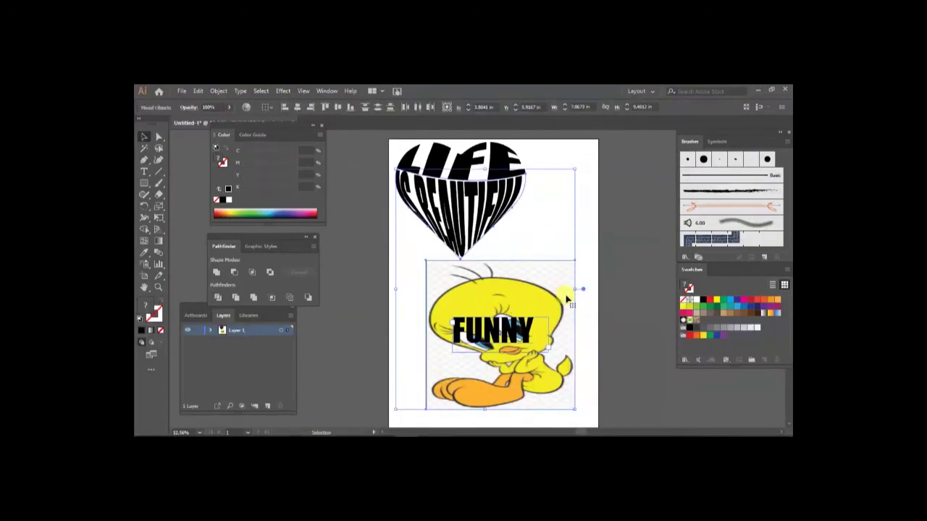
{"action": "left_click", "coordinate": [590, 311]}
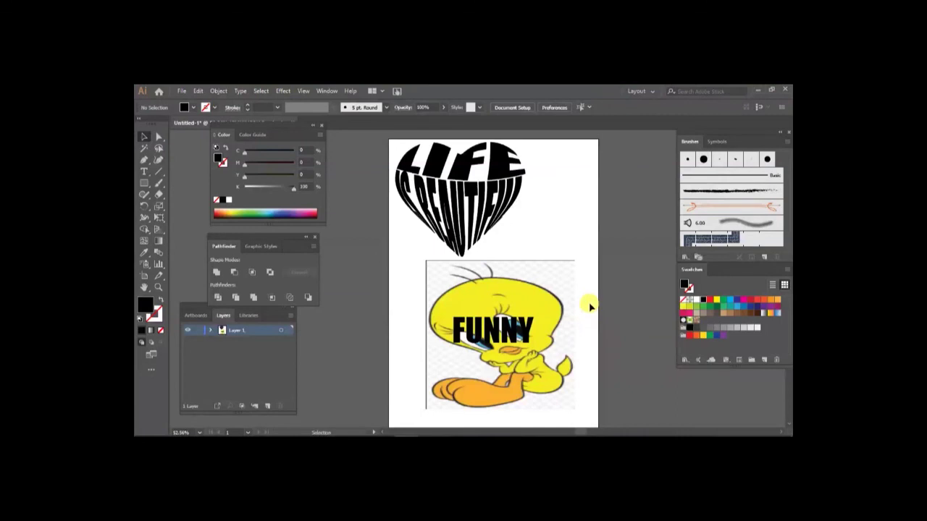
{"action": "left_click", "coordinate": [463, 370]}
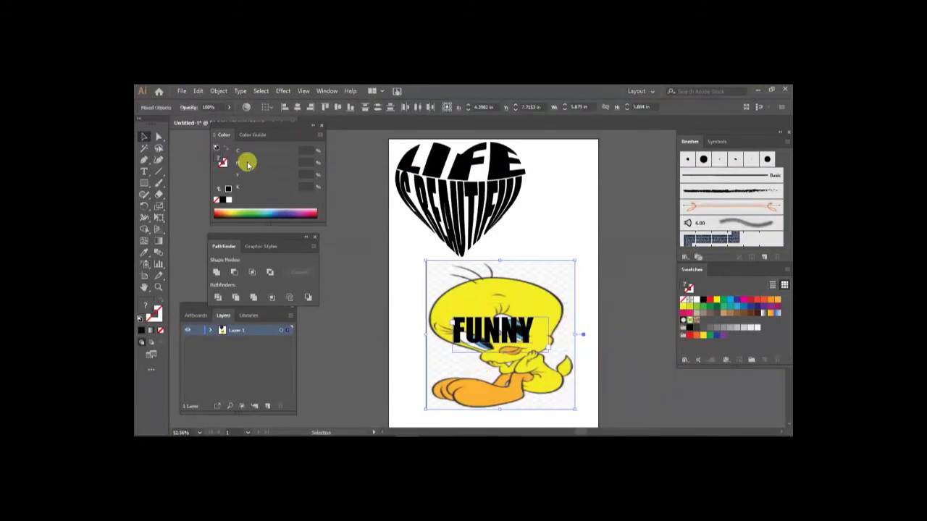
{"action": "left_click", "coordinate": [220, 91]}
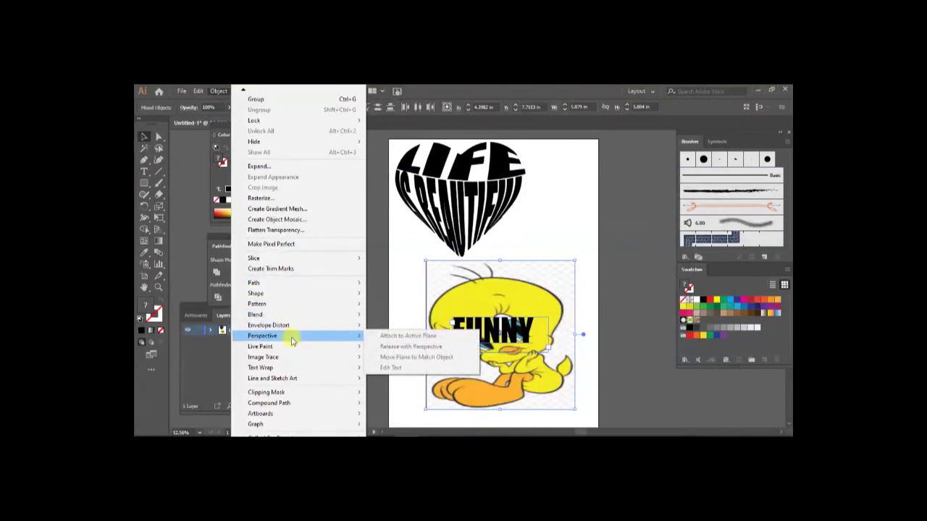
- Clip Tweety to the FUNNY text, then enlarge the clip group and move it below the heart
{"action": "mouse_move", "coordinate": [266, 392]}
{"action": "left_click", "coordinate": [387, 392]}
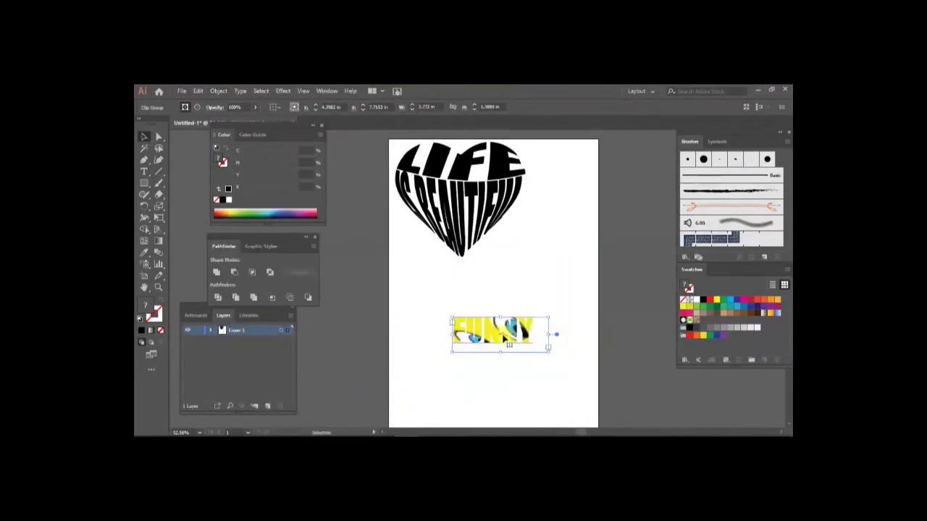
{"action": "left_click", "coordinate": [439, 305]}
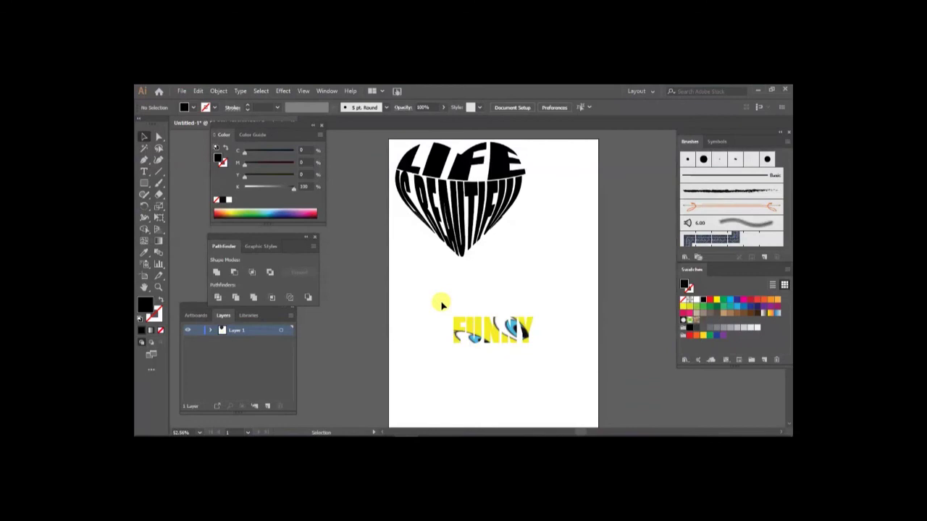
{"action": "left_click_drag", "start_coordinate": [442, 310], "coordinate": [534, 358]}
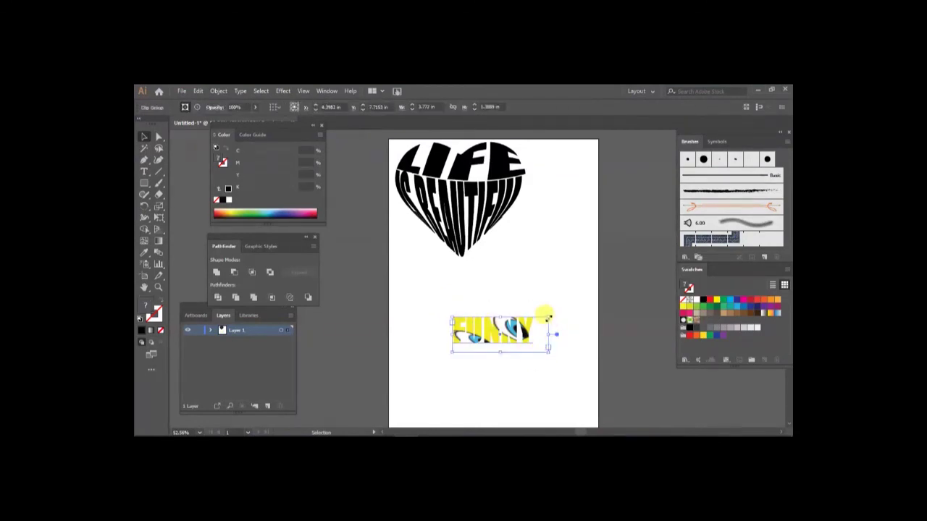
{"action": "left_click_drag", "start_coordinate": [548, 316], "coordinate": [605, 265]}
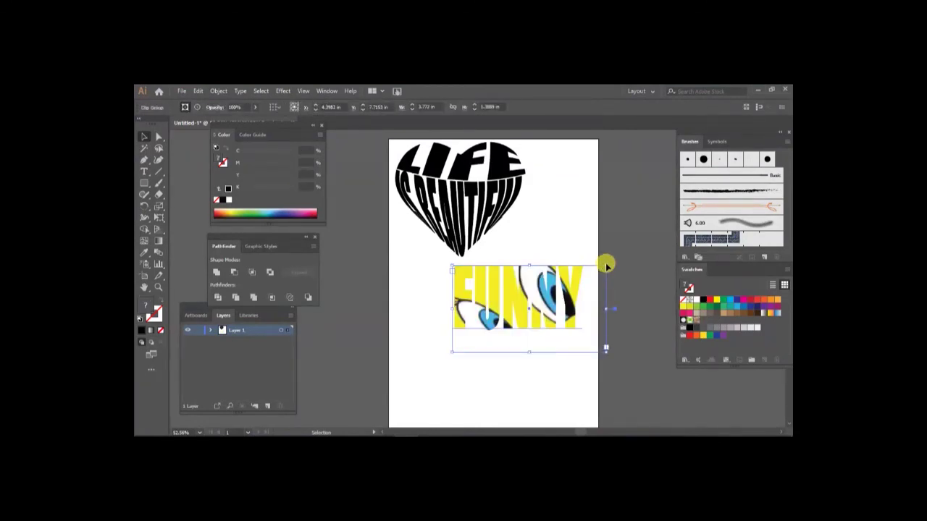
{"action": "left_click_drag", "start_coordinate": [551, 316], "coordinate": [514, 342]}
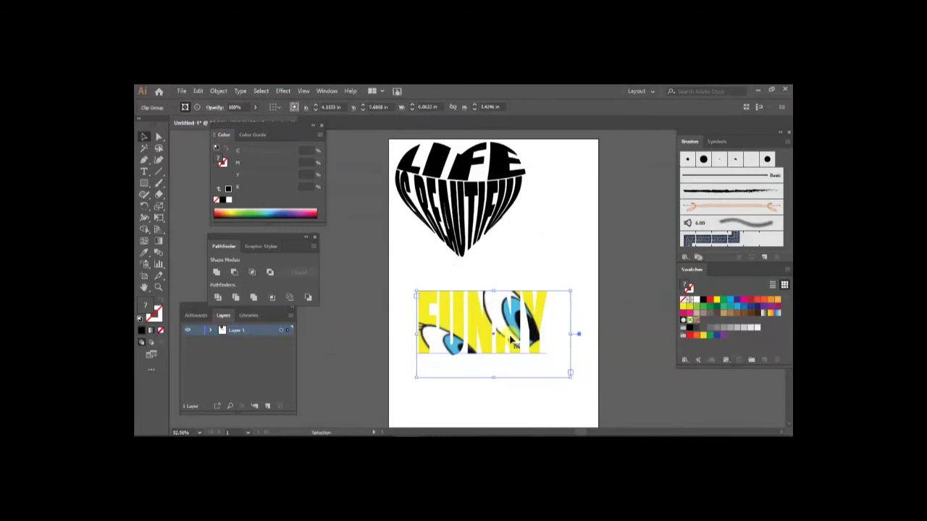
{"action": "left_click", "coordinate": [559, 398]}
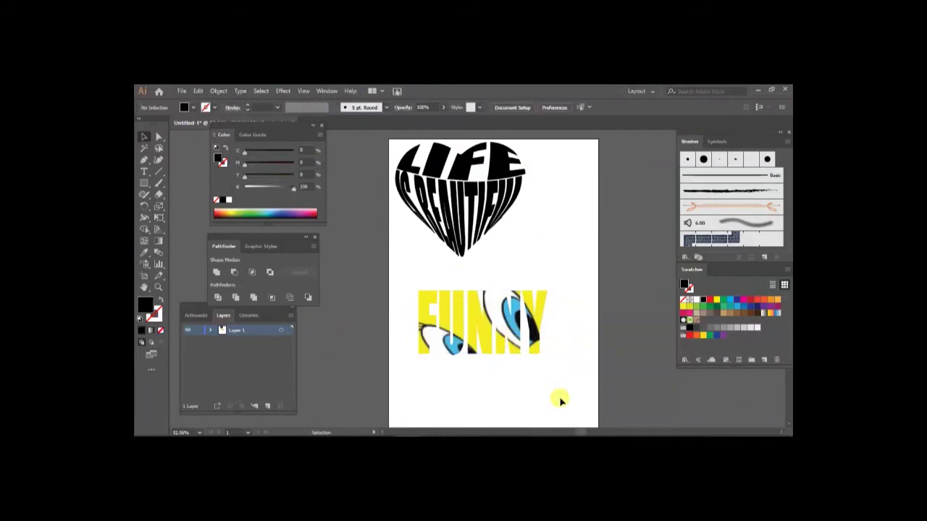